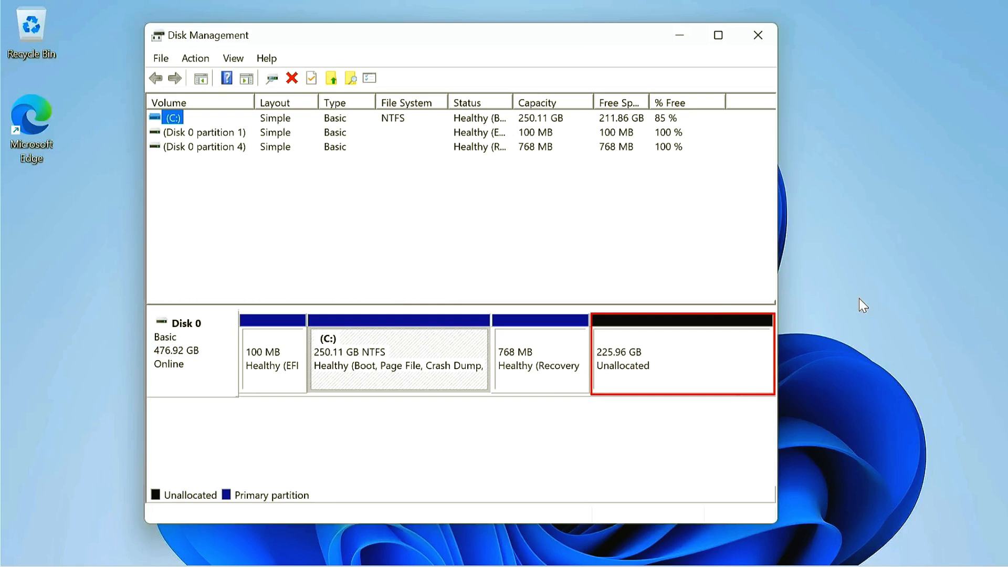
# Step: Open Disk Management from the Windows desktop
pyautogui.rightClick(418, 343)
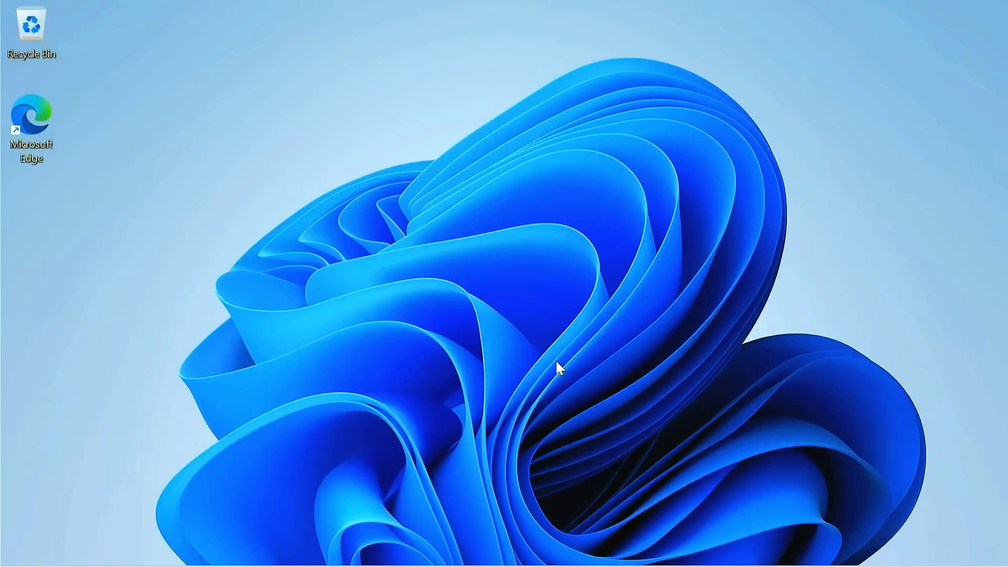
pyautogui.press('super+x')
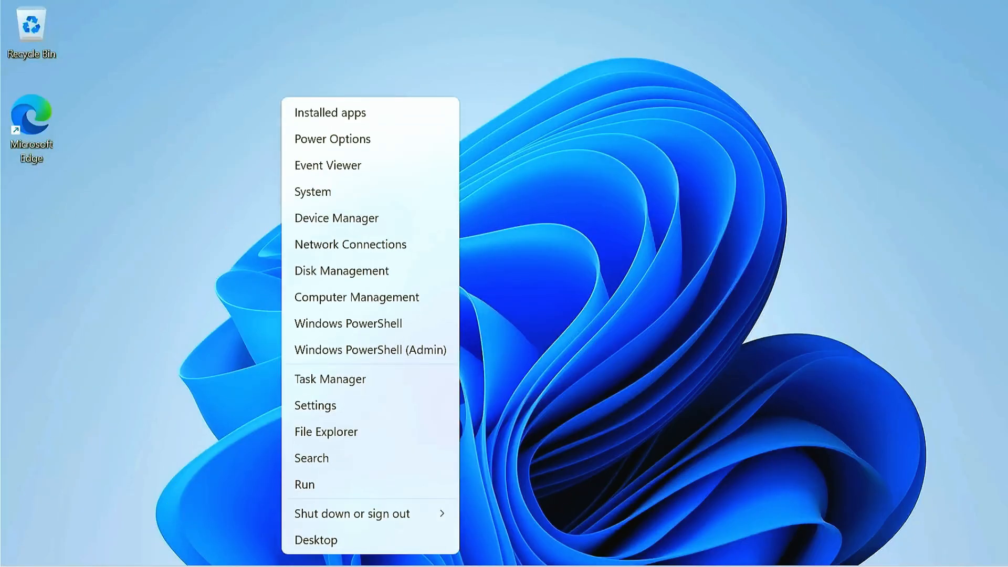
pyautogui.click(401, 274)
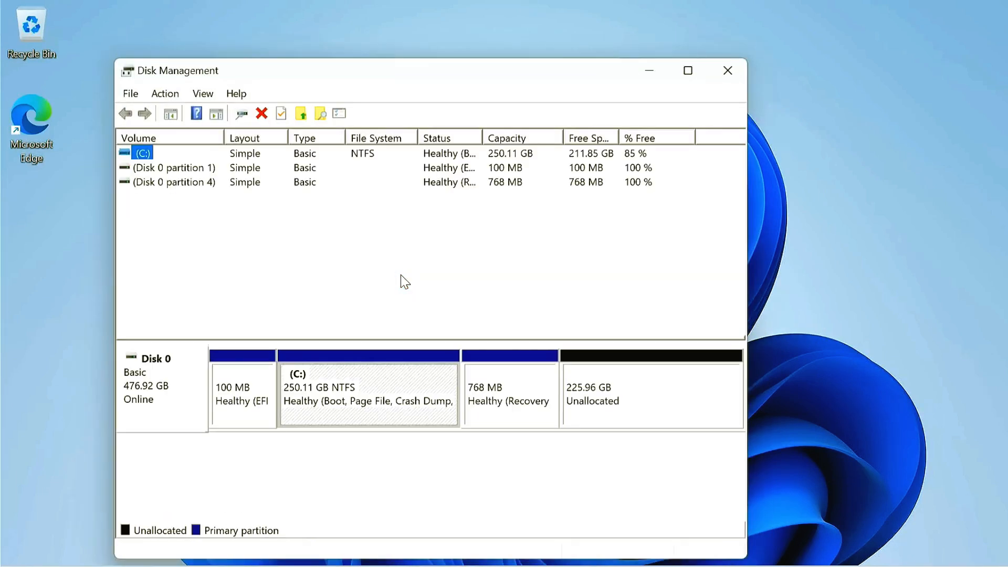
# Step: Examine the unallocated space, the C: volume's available operations and the recovery partition on Disk 0
pyautogui.click(638, 396)
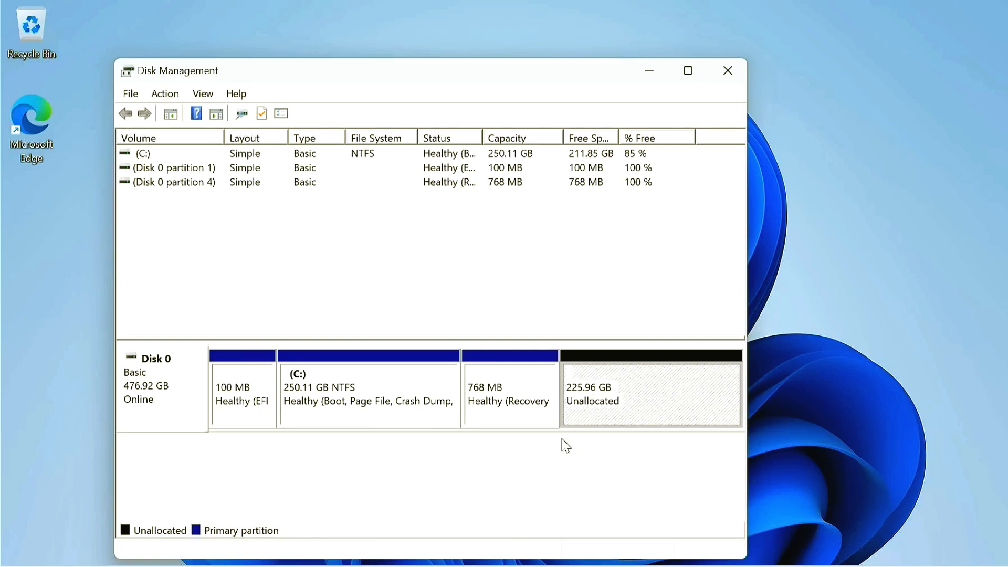
pyautogui.click(381, 393)
pyautogui.rightClick(382, 395)
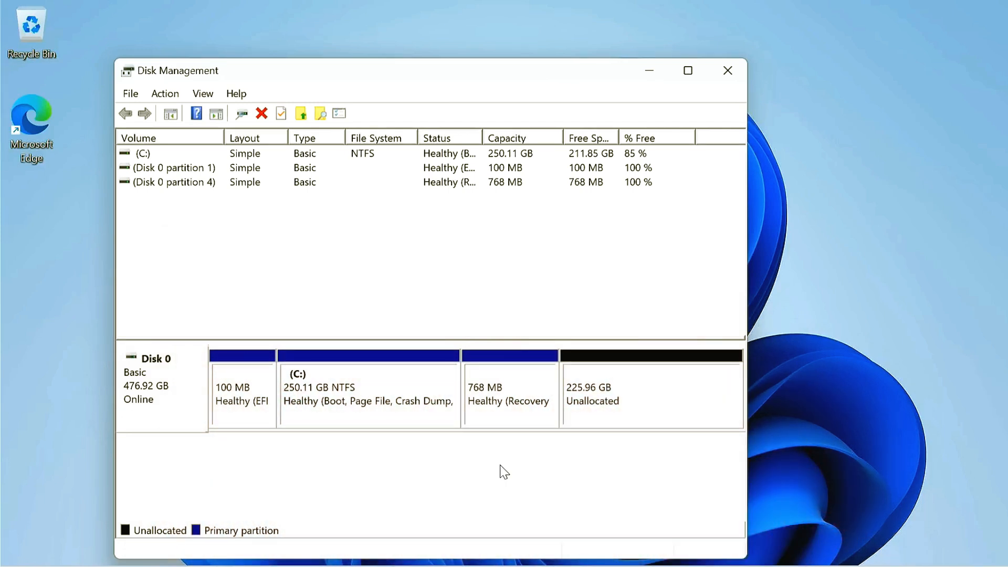
pyautogui.click(503, 412)
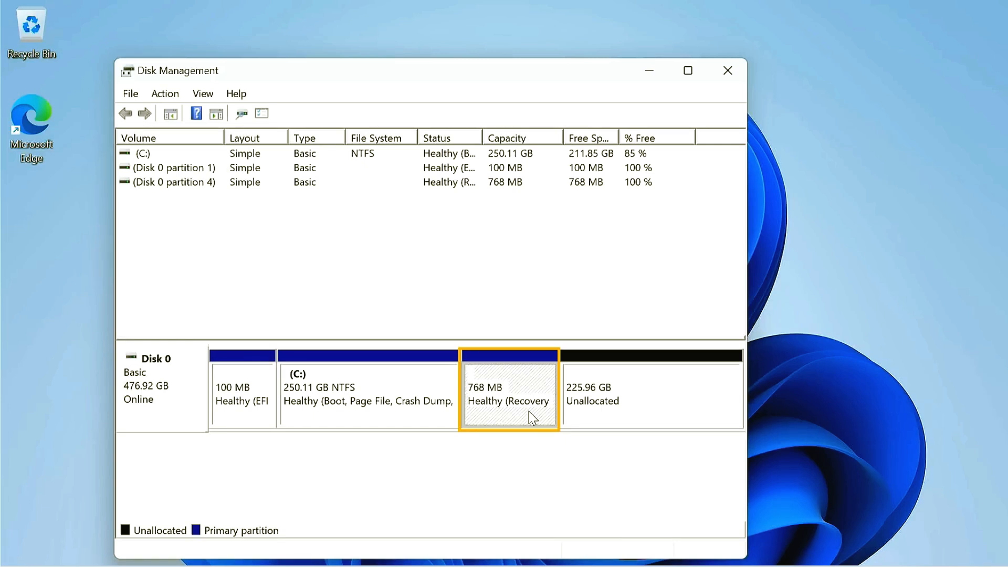
# Step: Search for cmd, run Command Prompt as administrator and allow it to make changes to the device
pyautogui.press('super+s')
pyautogui.write('cmd')
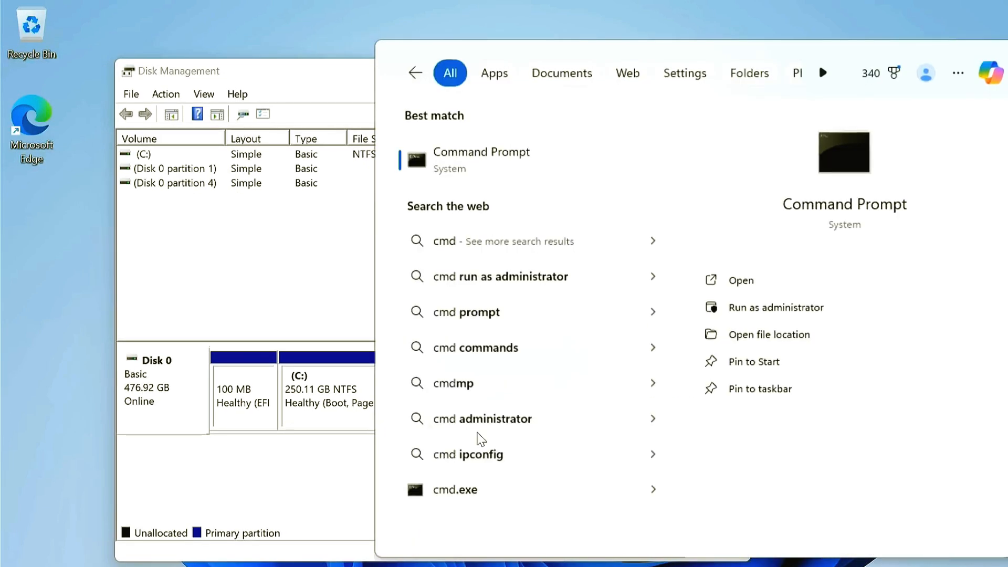
pyautogui.rightClick(506, 155)
pyautogui.click(549, 169)
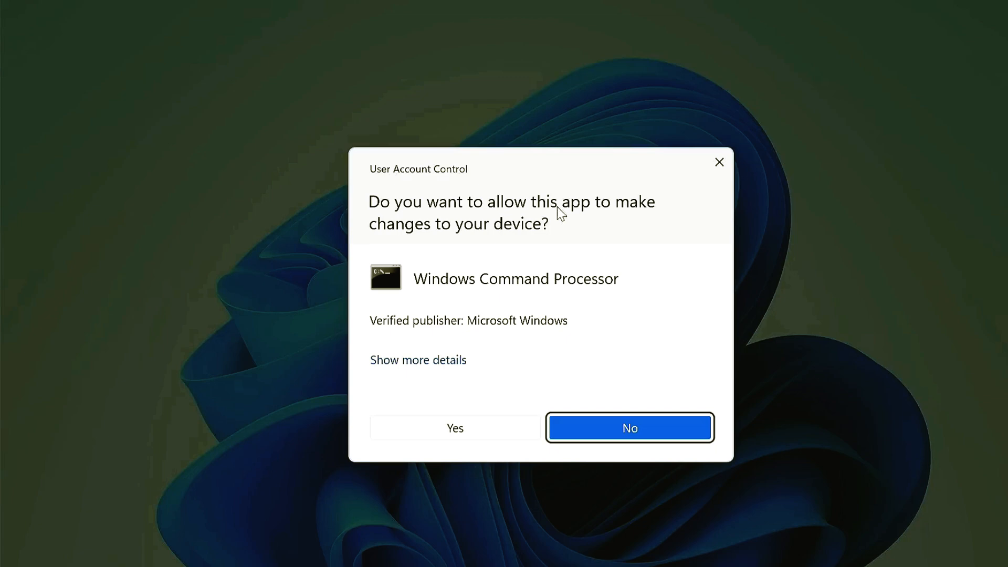
pyautogui.click(491, 427)
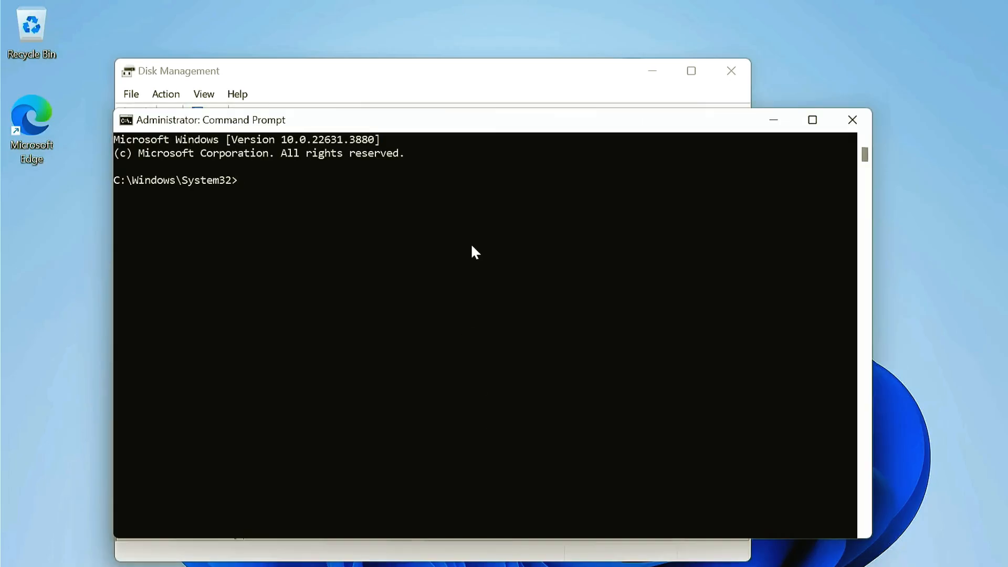
# Step: Disable the Windows Recovery Environment by running reagentc /disable
pyautogui.write('reagentc /disable')
pyautogui.press('Return')
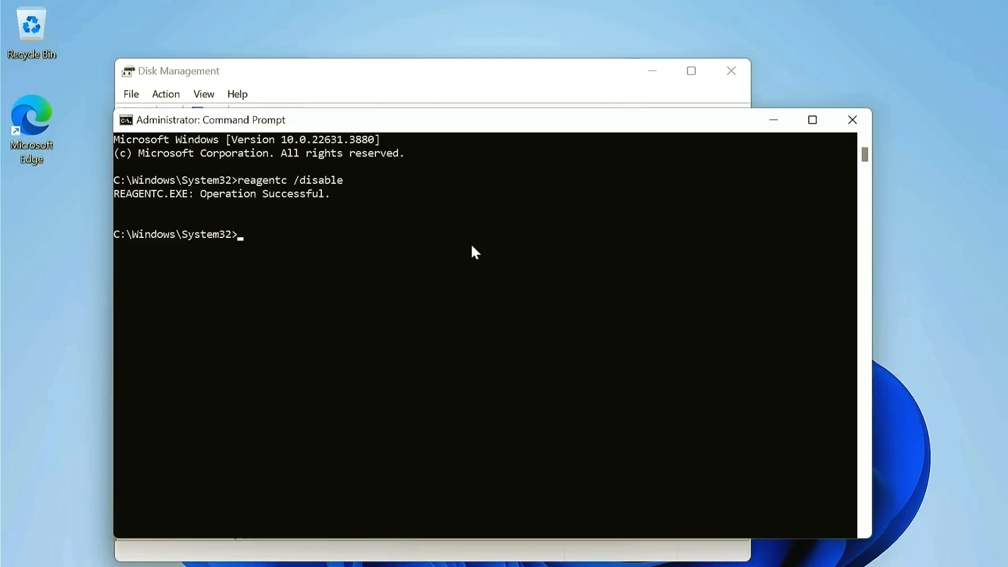
# Step: Start diskpart, list the disks and select disk 0
pyautogui.write('diskpart')
pyautogui.press('Return')
pyautogui.write('list disk')
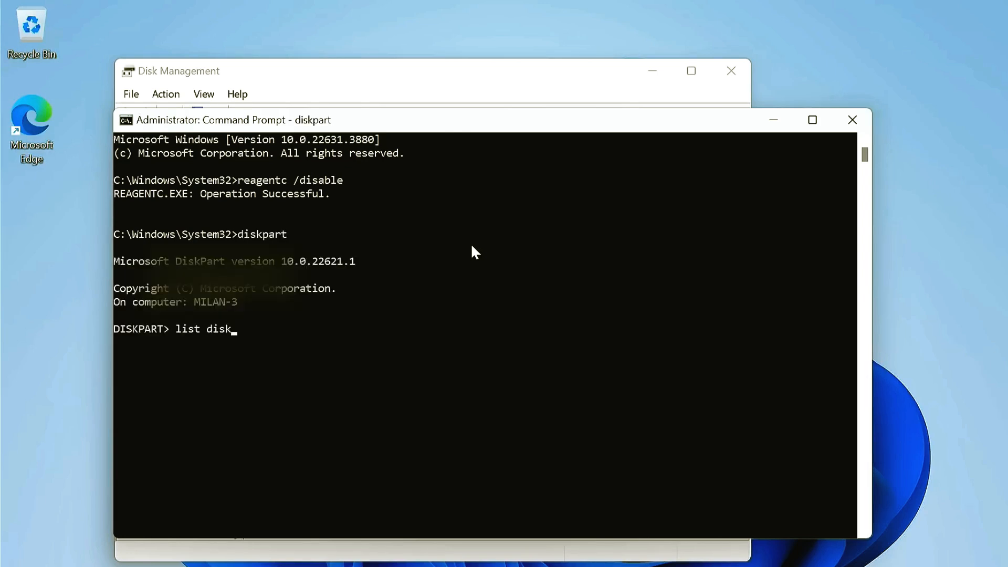
pyautogui.press('Return')
pyautogui.write('s')
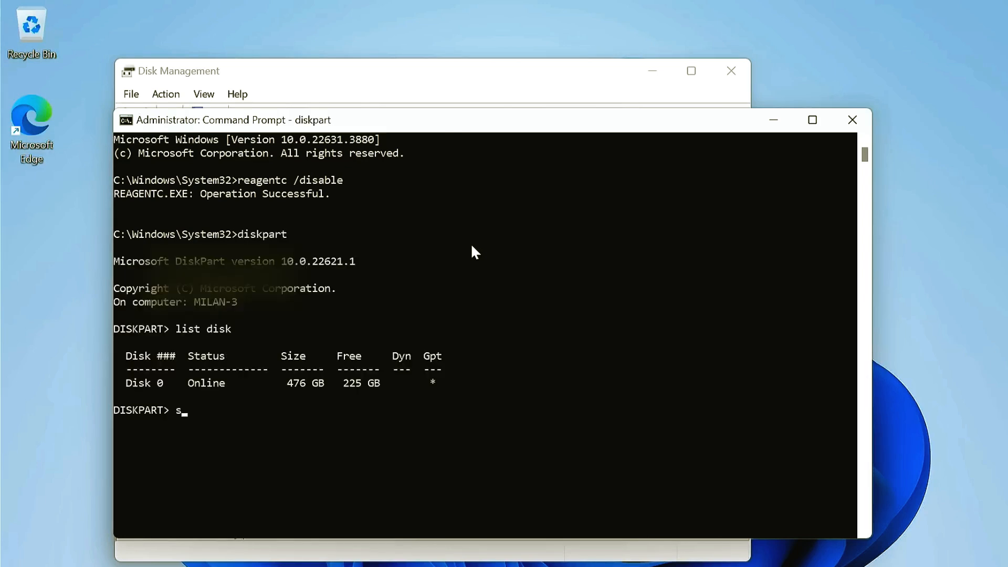
pyautogui.write('elect disk 0')
pyautogui.press('Return')
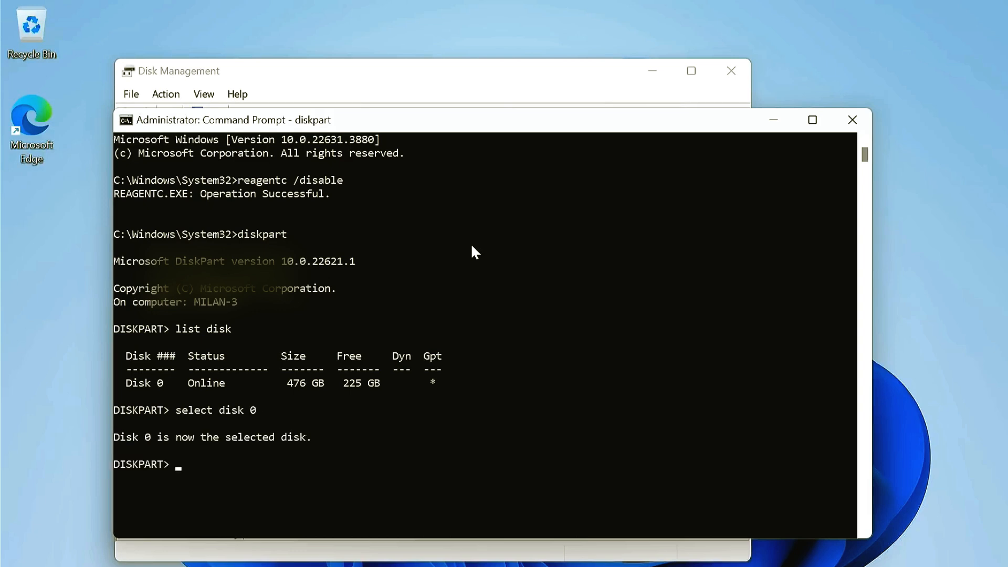
# Step: List the partitions of the selected disk and examine the recovery partition's type and size
pyautogui.write('list partition')
pyautogui.press('Return')
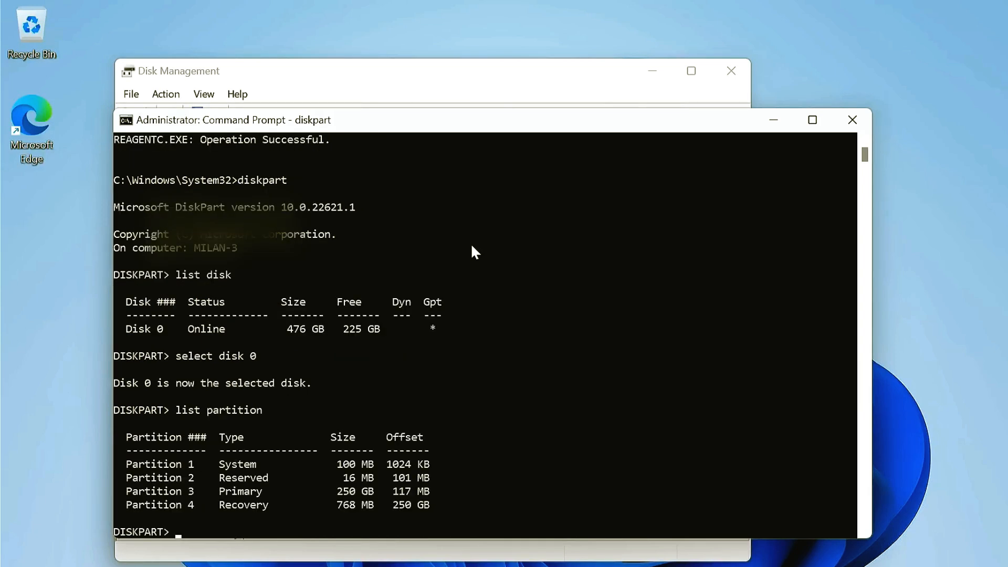
pyautogui.doubleClick(222, 502)
pyautogui.moveTo(331, 507); pyautogui.dragTo(375, 510)
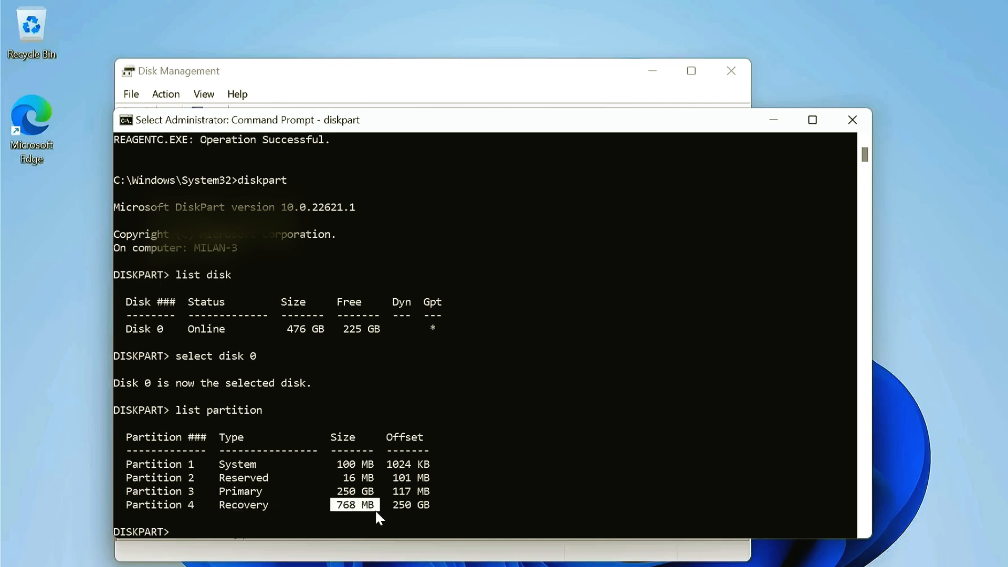
pyautogui.moveTo(216, 504); pyautogui.dragTo(273, 507)
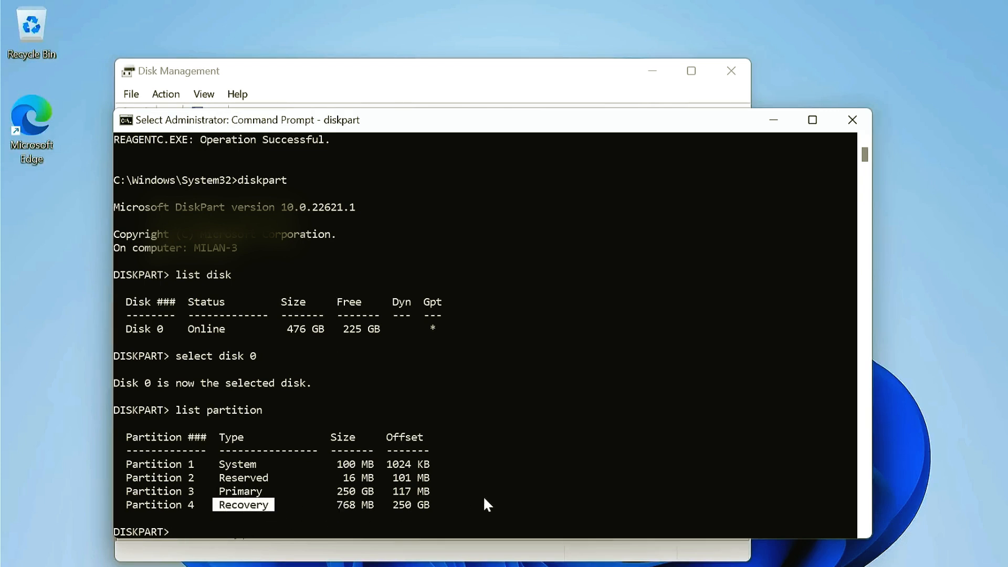
pyautogui.press('Escape')
# Step: Select partition 4 and display its details, examining the type ID and attribute value
pyautogui.write('select partition')
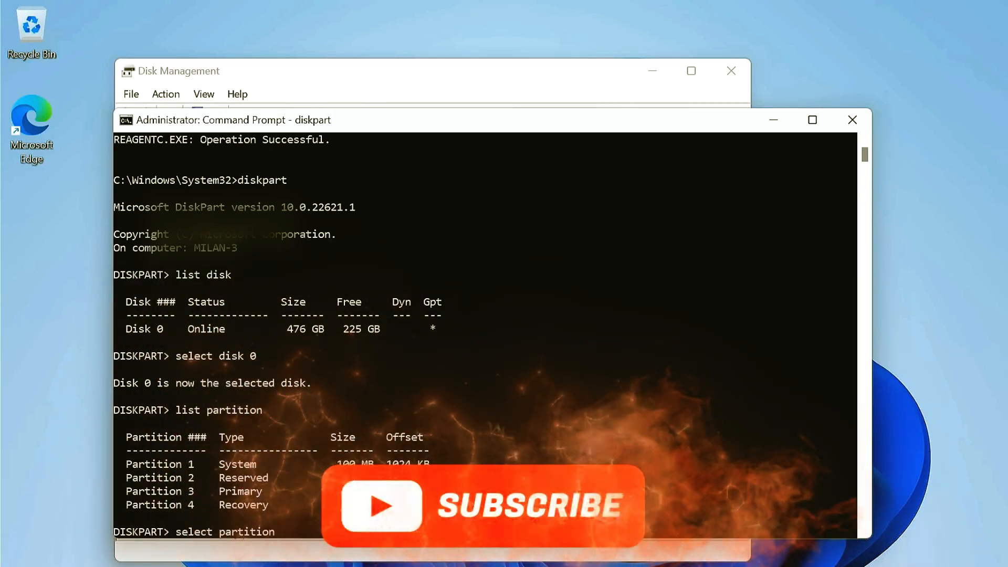
pyautogui.write(' 4')
pyautogui.press('Return')
pyautogui.write('detail partition')
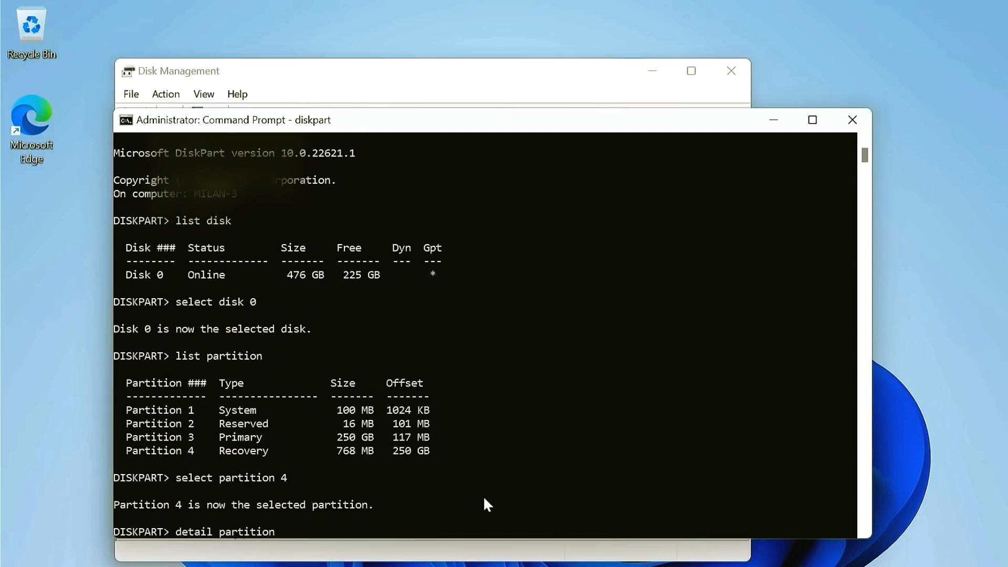
pyautogui.press('Return')
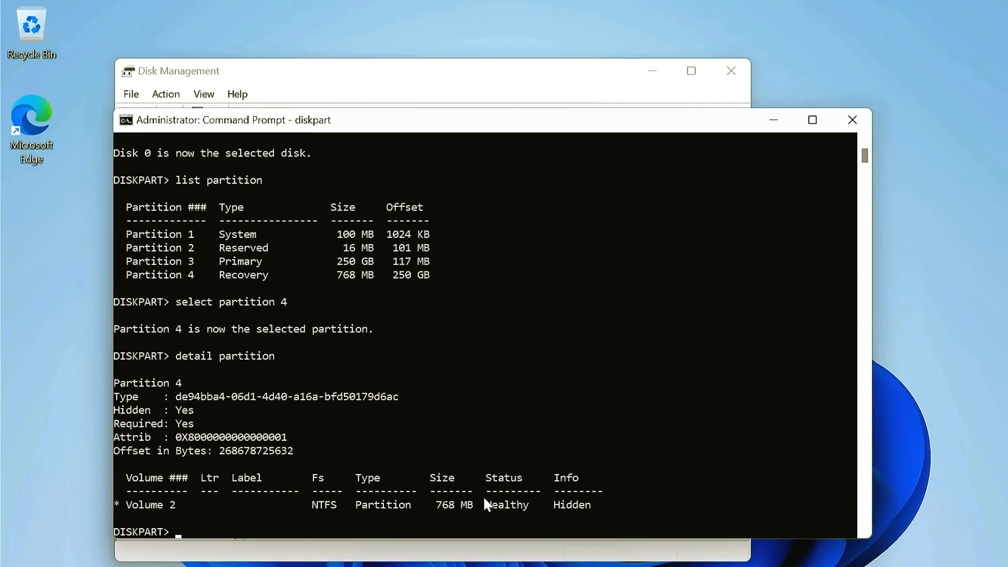
pyautogui.moveTo(172, 393); pyautogui.dragTo(411, 399)
pyautogui.moveTo(177, 437); pyautogui.dragTo(295, 442)
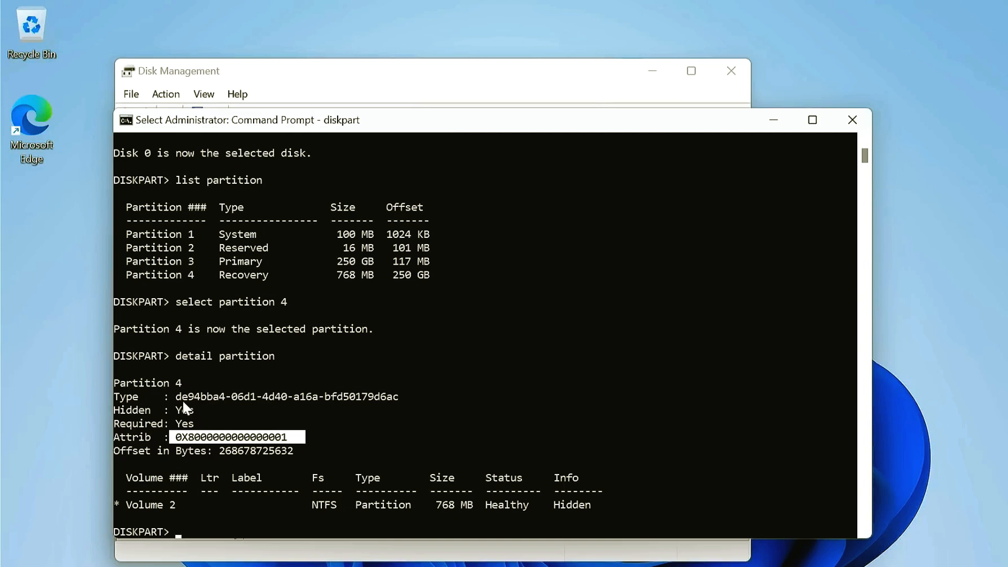
# Step: Copy the partition's type ID de94bba4-06d1-4d40-a16a-bfd50179d6ac into a new Notepad document
pyautogui.moveTo(179, 398); pyautogui.dragTo(397, 400)
pyautogui.hotkey('ctrl', 'c')
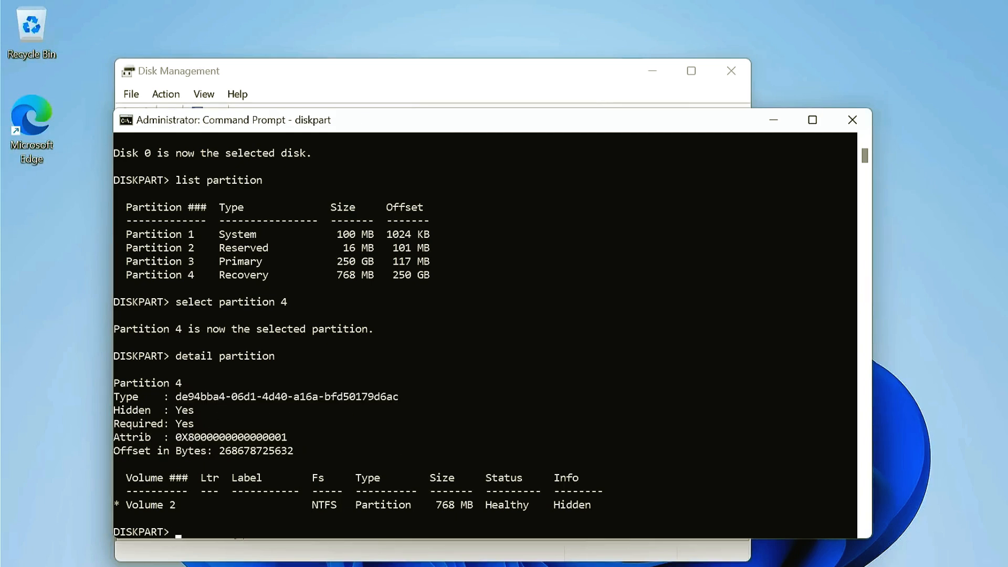
pyautogui.press('super+s')
pyautogui.write('note')
pyautogui.press('Return')
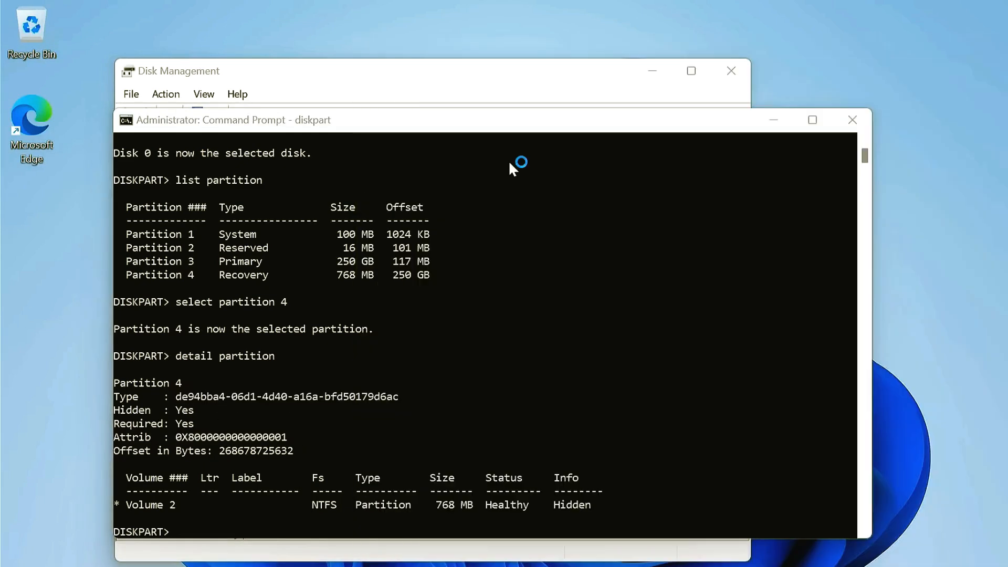
pyautogui.hotkey('ctrl', 'v')
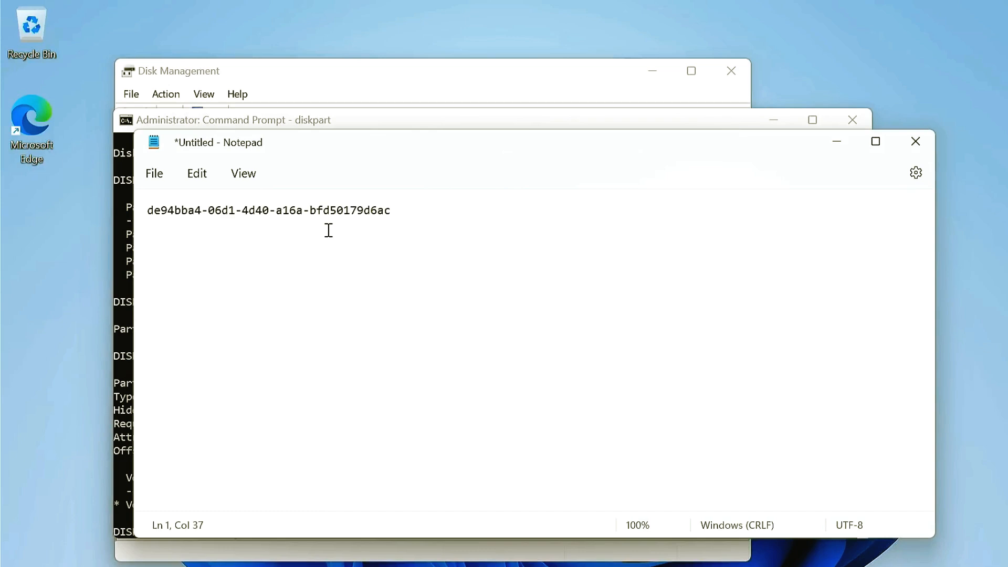
pyautogui.press('Return')
pyautogui.press('Return')
pyautogui.click(118, 319)
pyautogui.moveTo(176, 437); pyautogui.dragTo(288, 438)
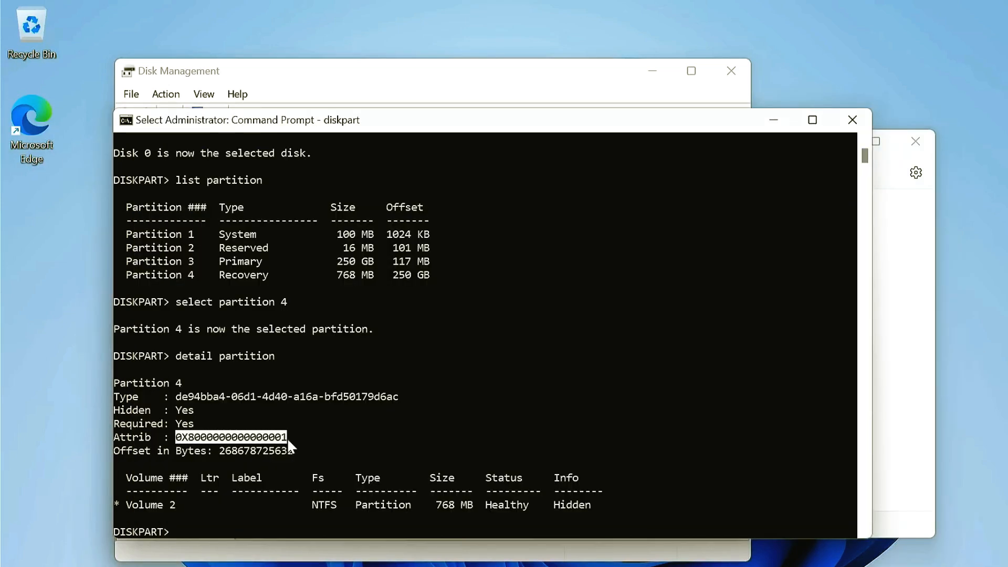
pyautogui.hotkey('ctrl', 'c')
pyautogui.click(872, 416)
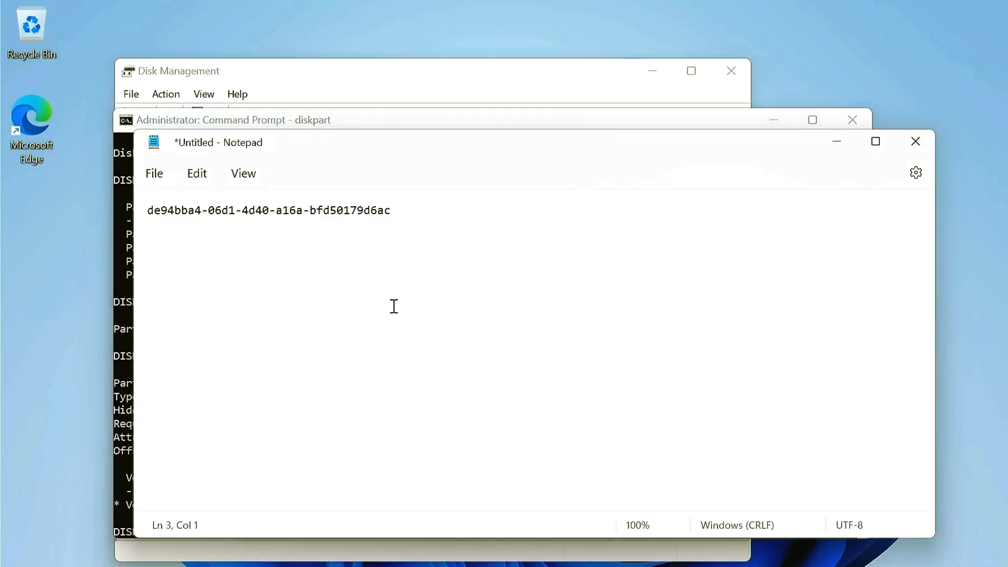
pyautogui.hotkey('ctrl', 'v')
# Step: Switch back to Command Prompt and delete the selected recovery partition with delete partition override
pyautogui.hotkey('alt', 'Tab')
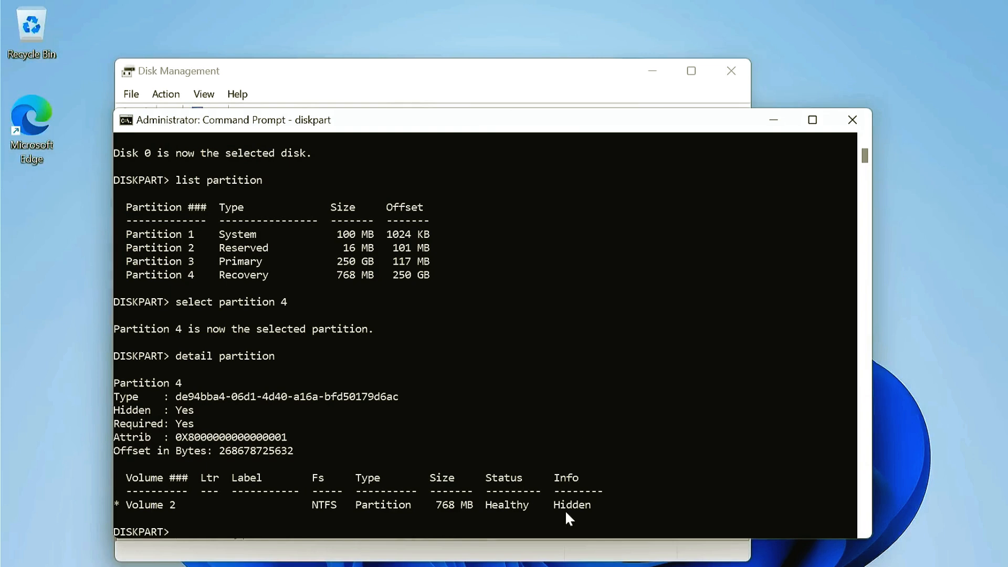
pyautogui.write('delete partition override')
pyautogui.press('Return')
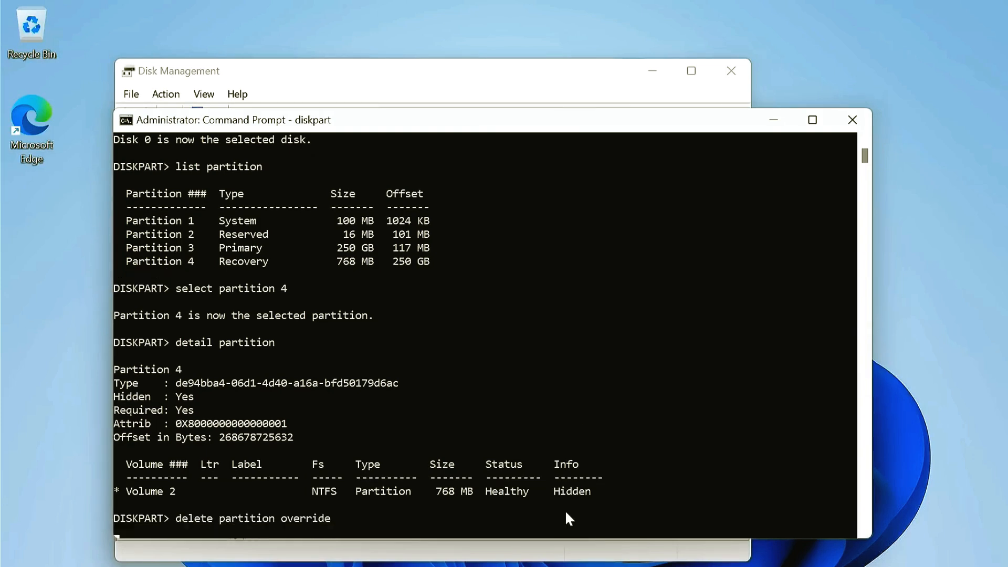
# Step: Switch to Disk Management and extend the C: volume with all 232153 MB of available space on Disk 0
pyautogui.hotkey('alt', 'Tab')
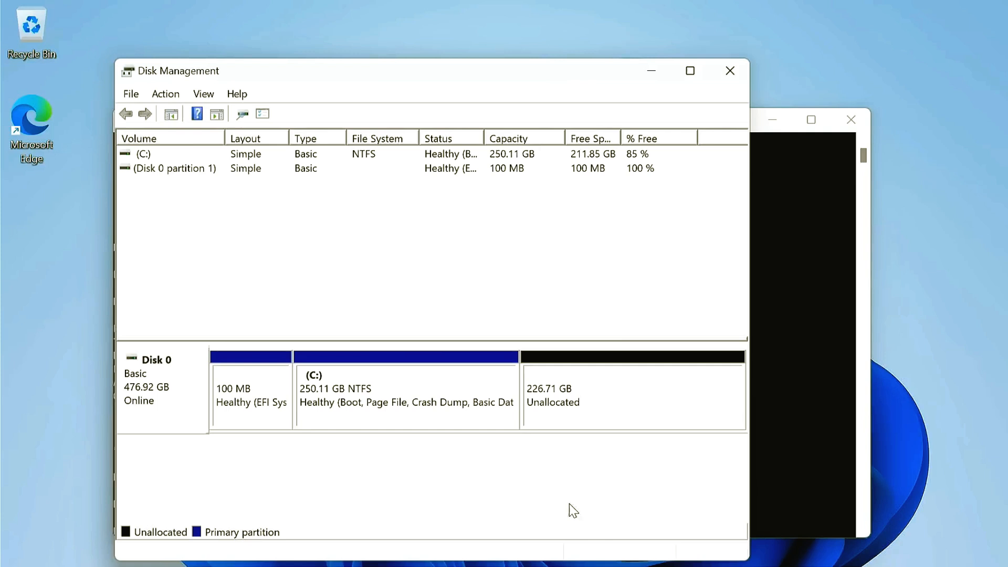
pyautogui.click(397, 385)
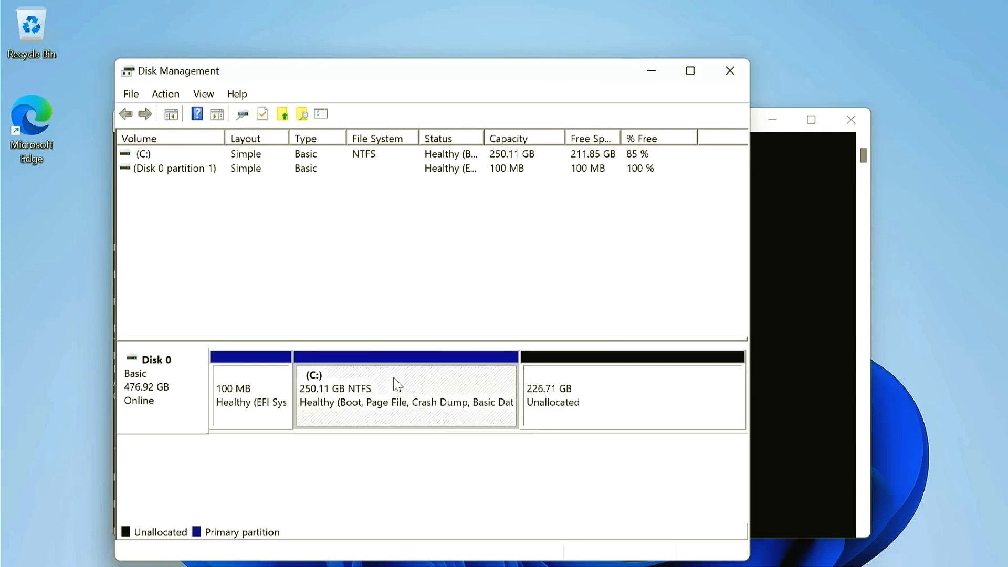
pyautogui.rightClick(397, 385)
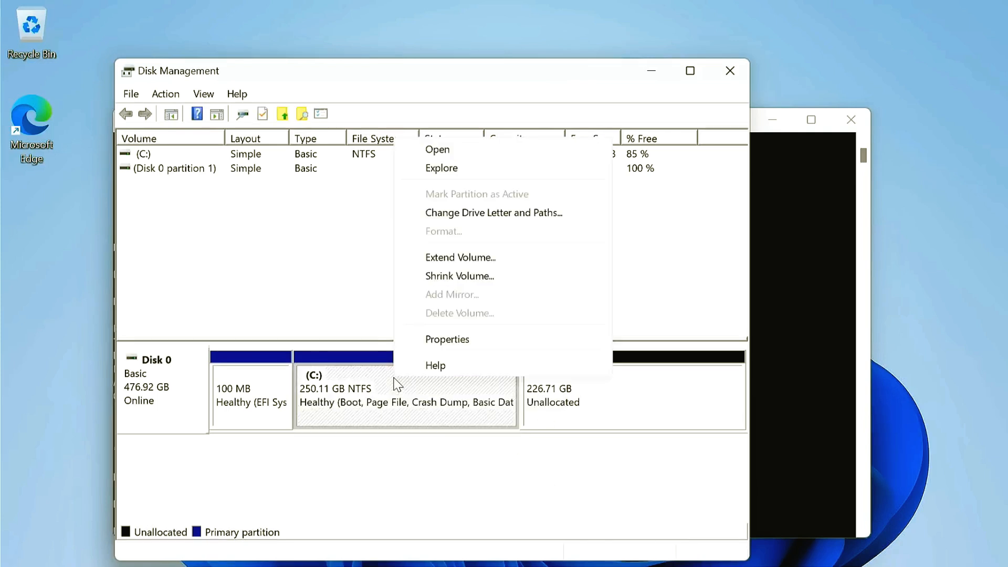
pyautogui.click(469, 262)
pyautogui.click(447, 471)
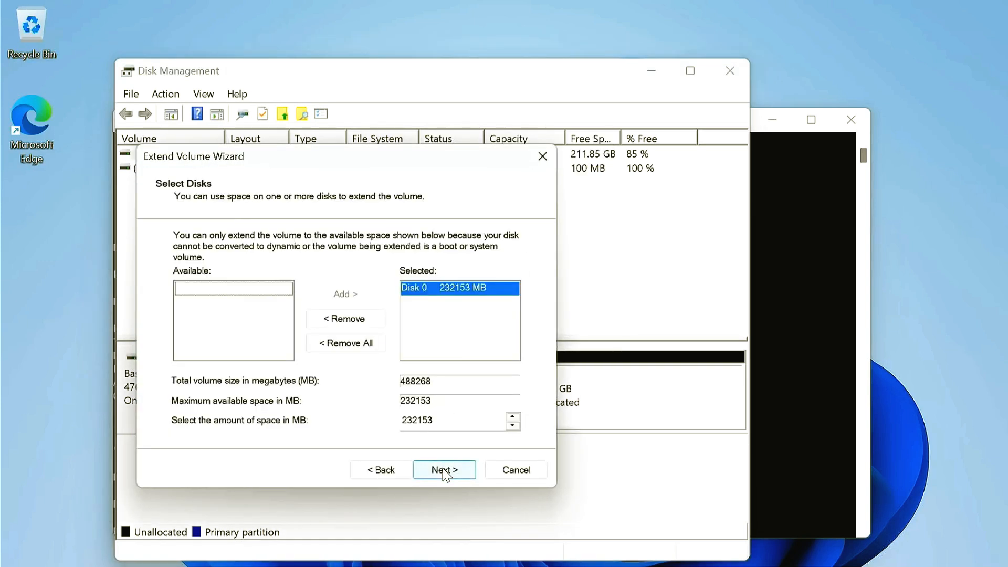
pyautogui.click(445, 471)
pyautogui.click(445, 471)
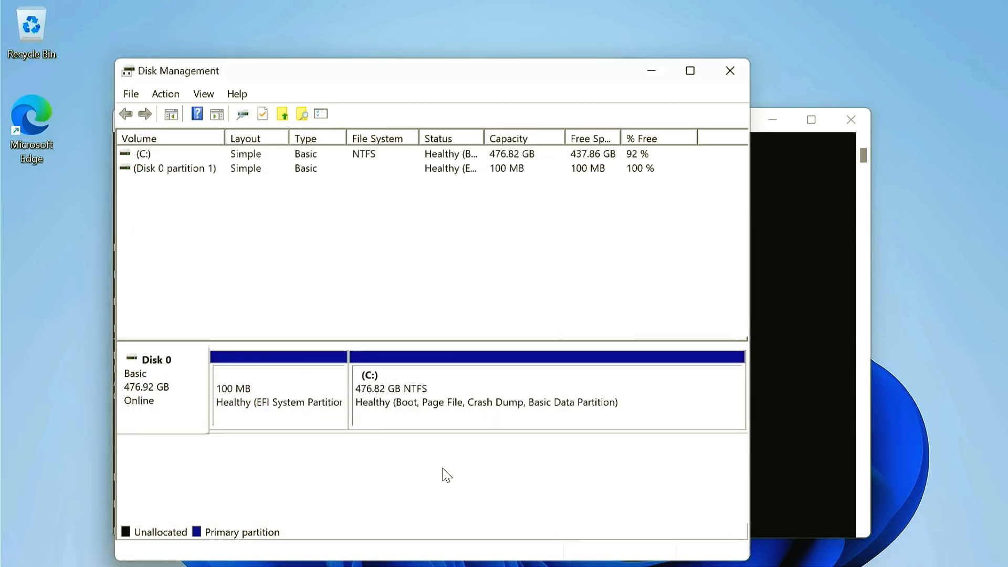
# Step: Shrink the C: volume by 1024 MB
pyautogui.rightClick(498, 385)
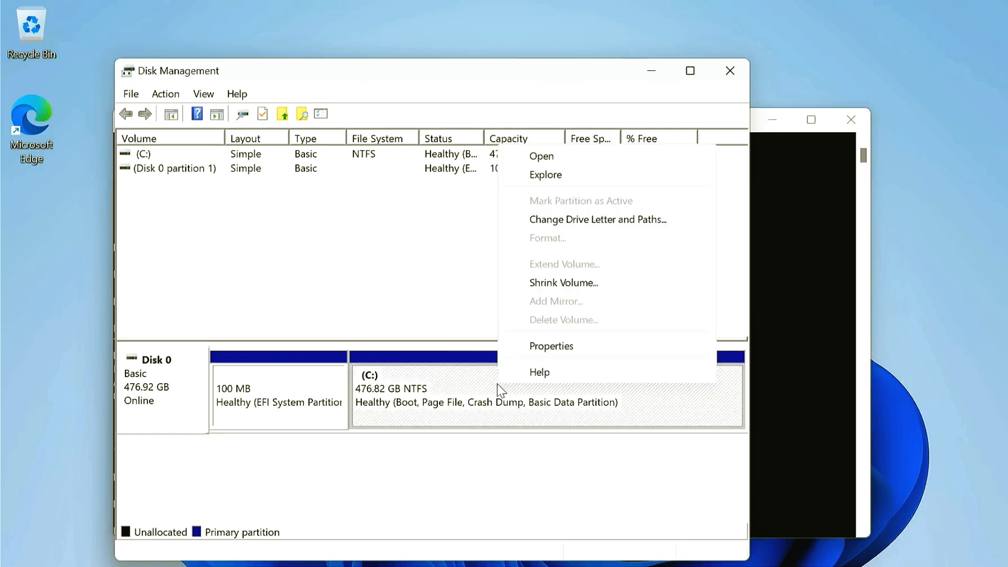
pyautogui.click(571, 284)
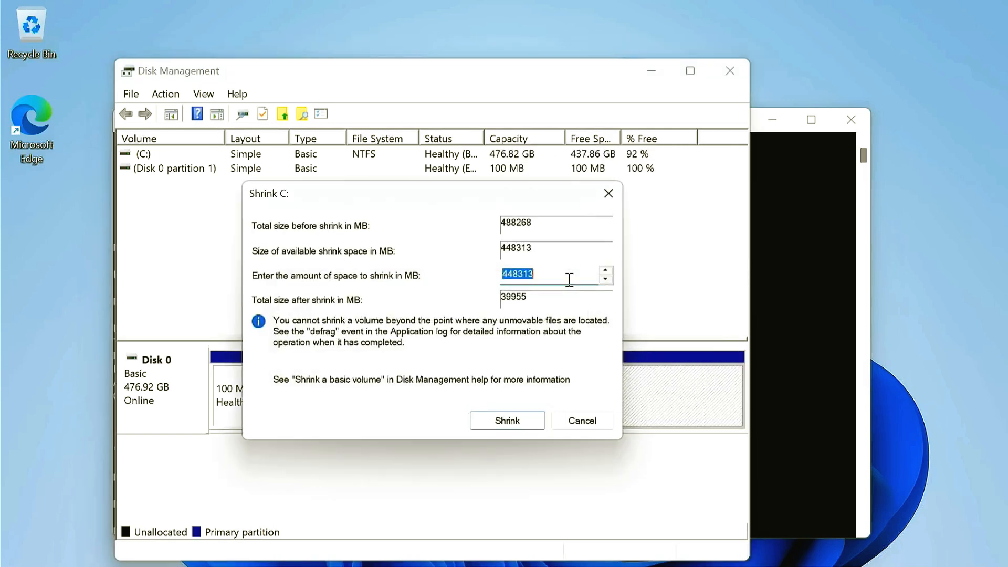
pyautogui.press('BackSpace')
pyautogui.write('1024')
pyautogui.click(515, 425)
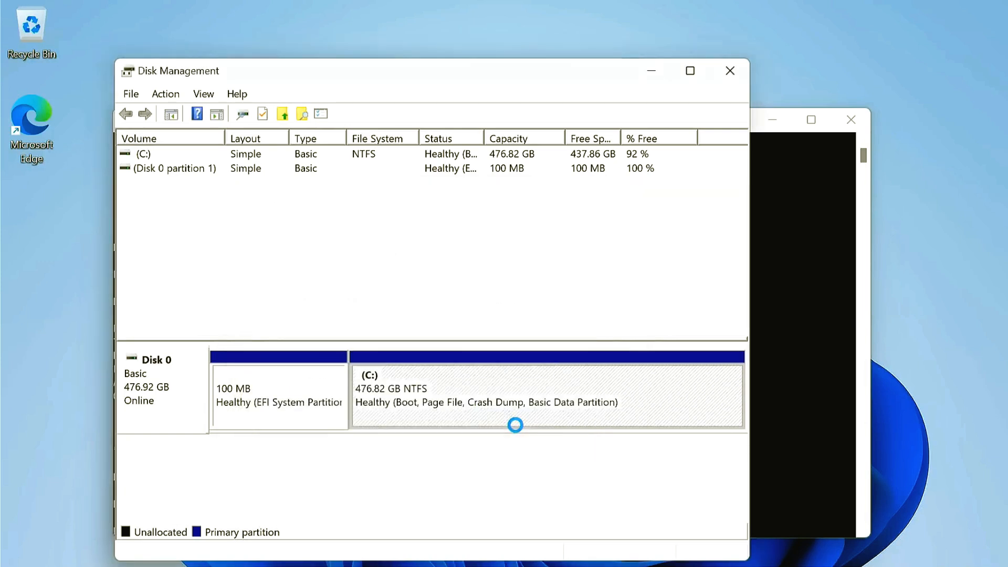
# Step: Create a 1024 MB simple NTFS volume in the unallocated space on Disk 0, accepting the wizard's default settings
pyautogui.rightClick(648, 380)
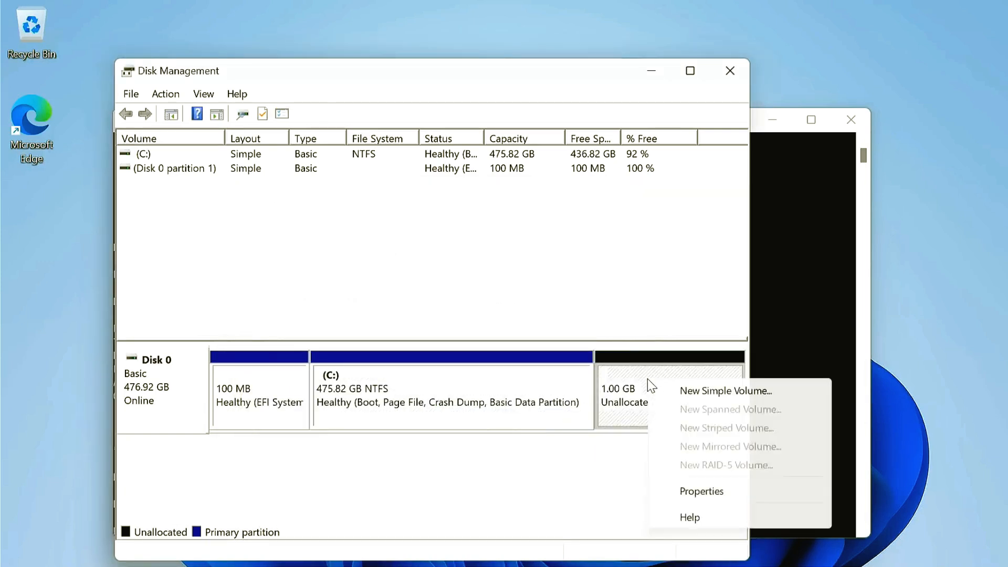
pyautogui.click(682, 393)
pyautogui.click(449, 459)
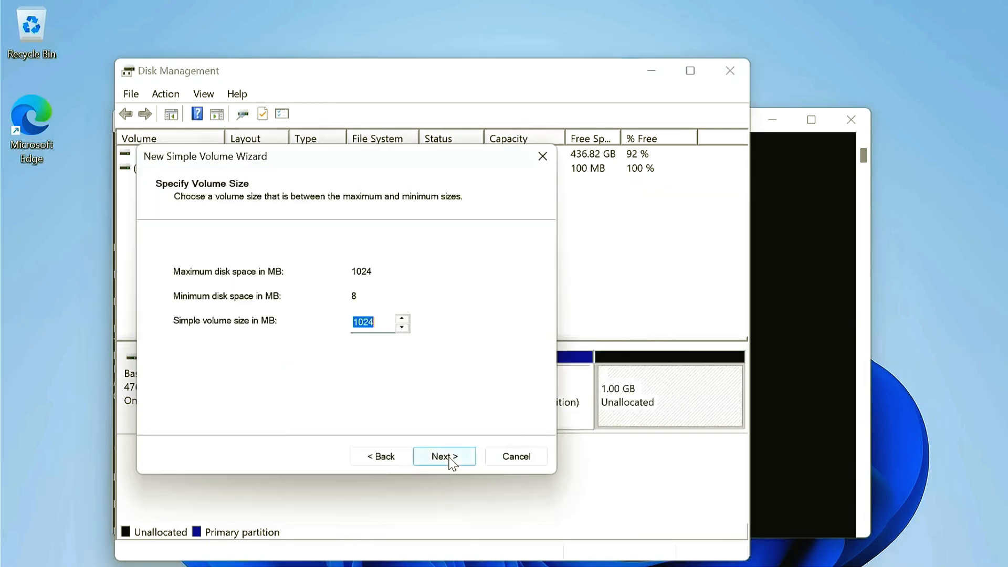
pyautogui.click(450, 459)
pyautogui.click(450, 459)
pyautogui.click(450, 456)
pyautogui.click(448, 457)
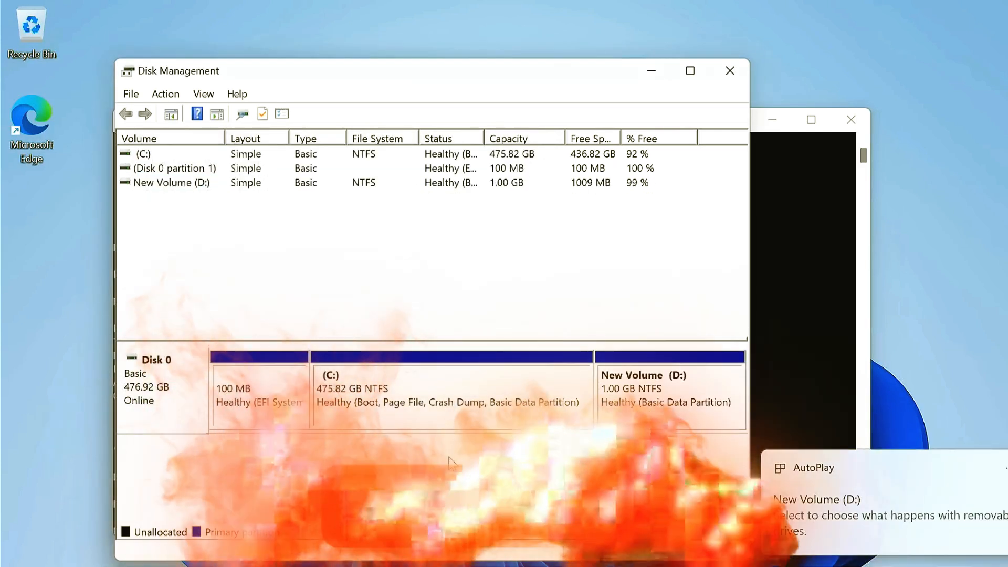
# Step: Switch to Command Prompt, list the disk's partitions in DiskPart and select partition 4
pyautogui.click(777, 386)
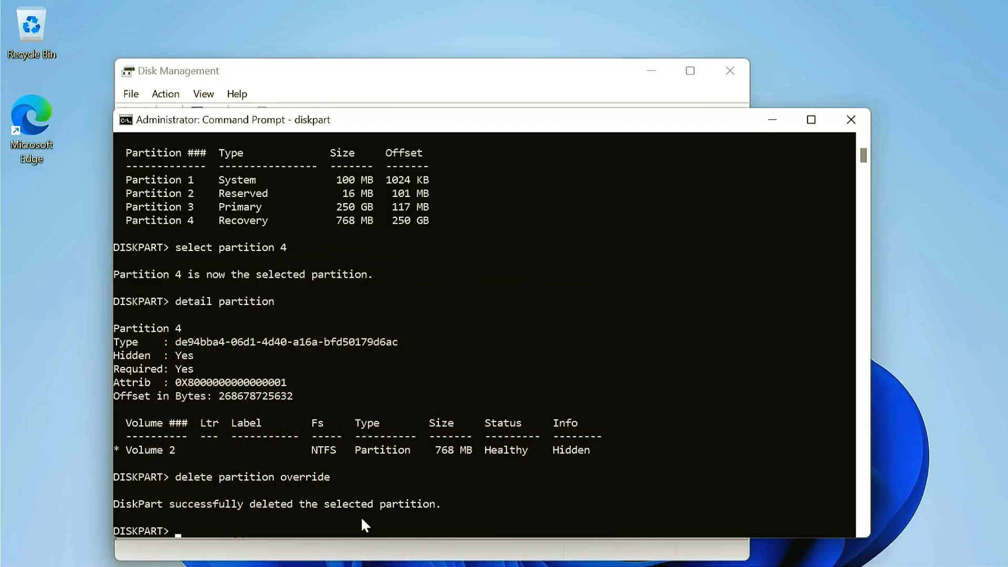
pyautogui.write('list partition')
pyautogui.press('Return')
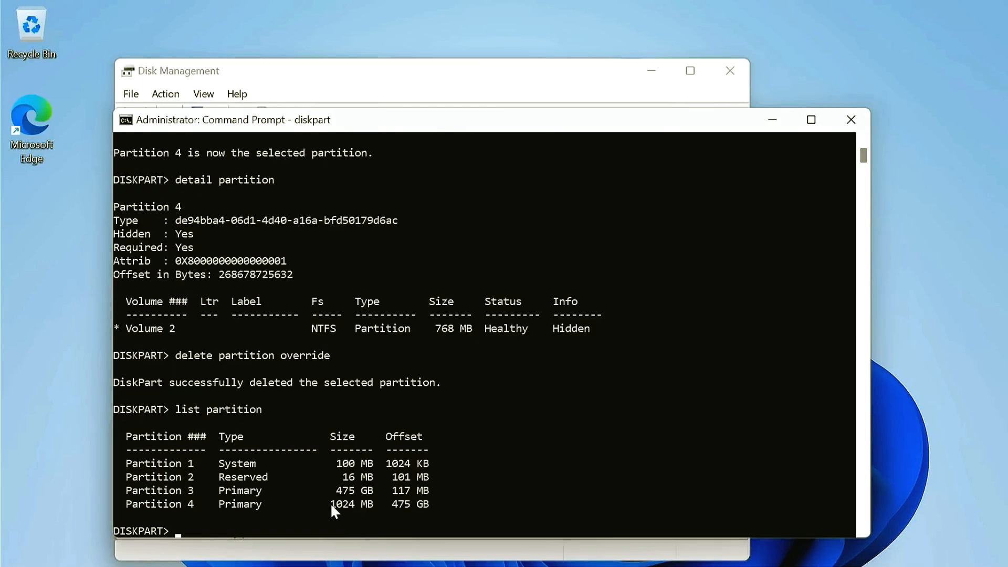
pyautogui.moveTo(331, 505); pyautogui.dragTo(372, 503)
pyautogui.moveTo(138, 504); pyautogui.dragTo(174, 504)
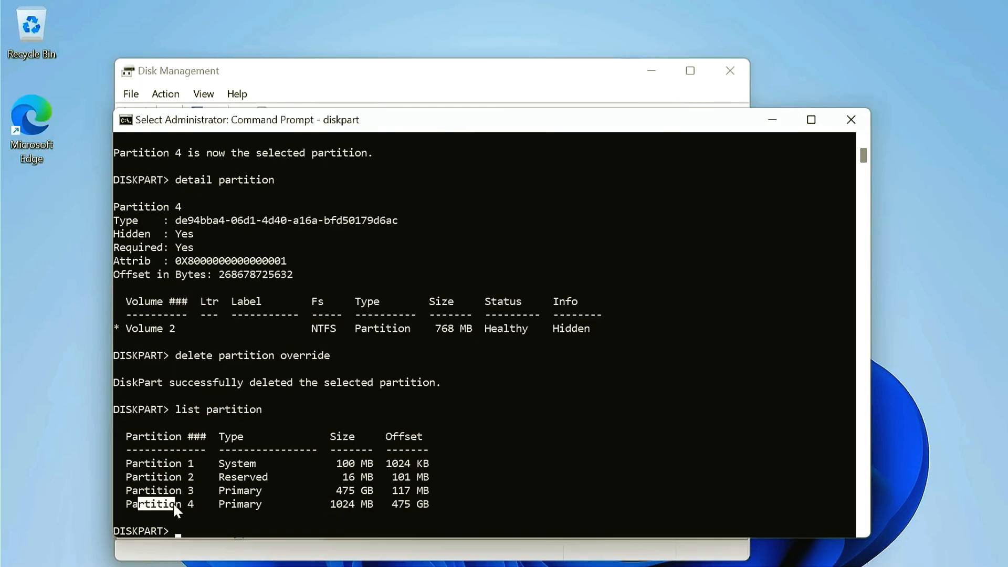
pyautogui.click(202, 504)
pyautogui.write('select')
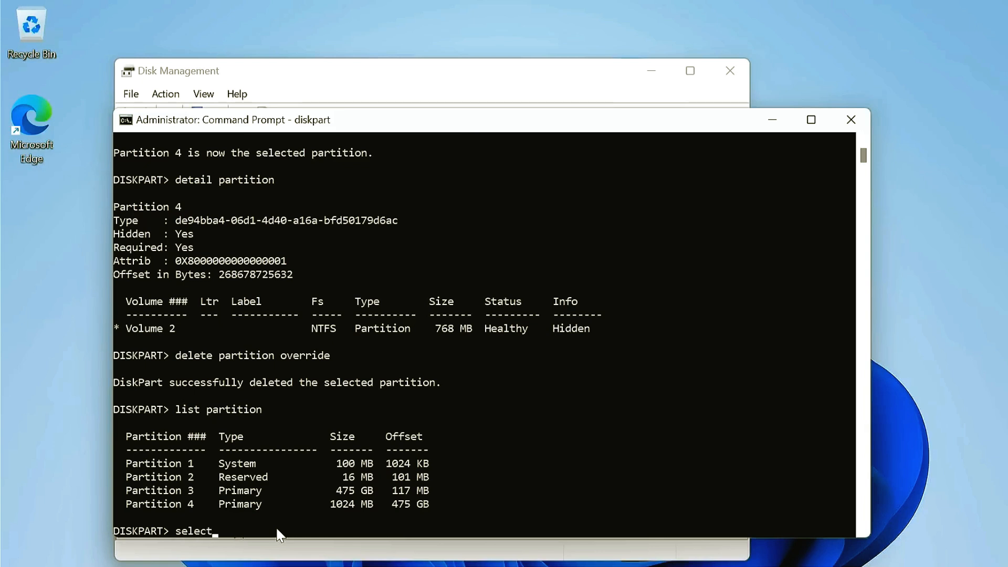
pyautogui.write(' partition 4')
pyautogui.press('Return')
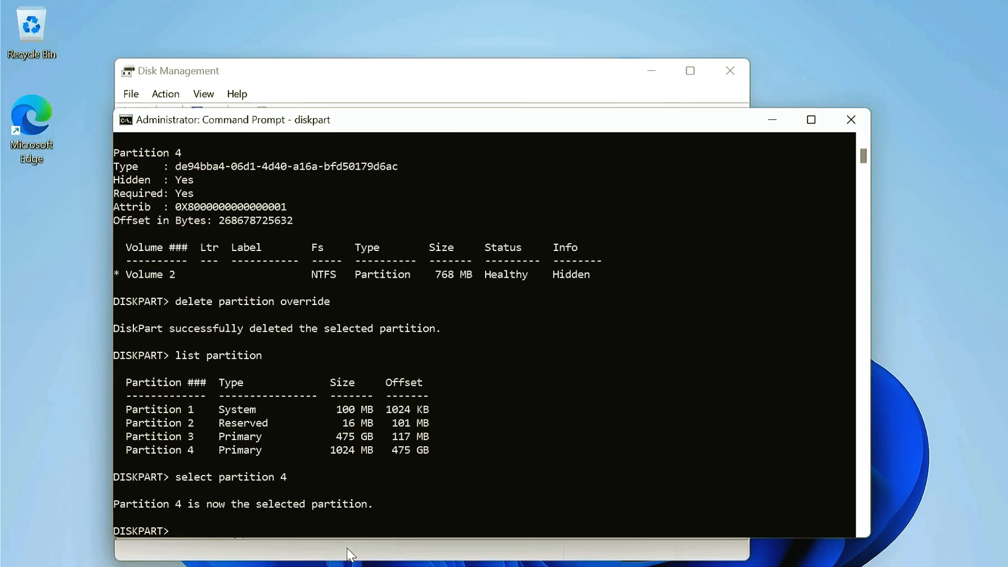
# Step: Set the selected partition's ID to de94bba4-06d1-4d40-a16a-bfd50179d6ac, copying the value from the Notepad document
pyautogui.write('set id=')
pyautogui.click(761, 566)
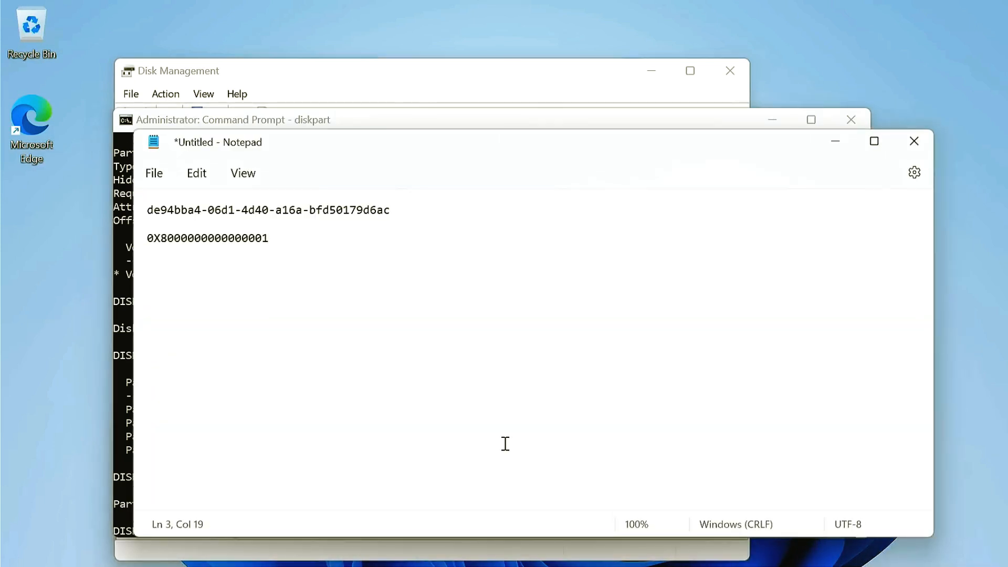
pyautogui.moveTo(147, 210); pyautogui.dragTo(401, 209)
pyautogui.hotkey('ctrl', 'c')
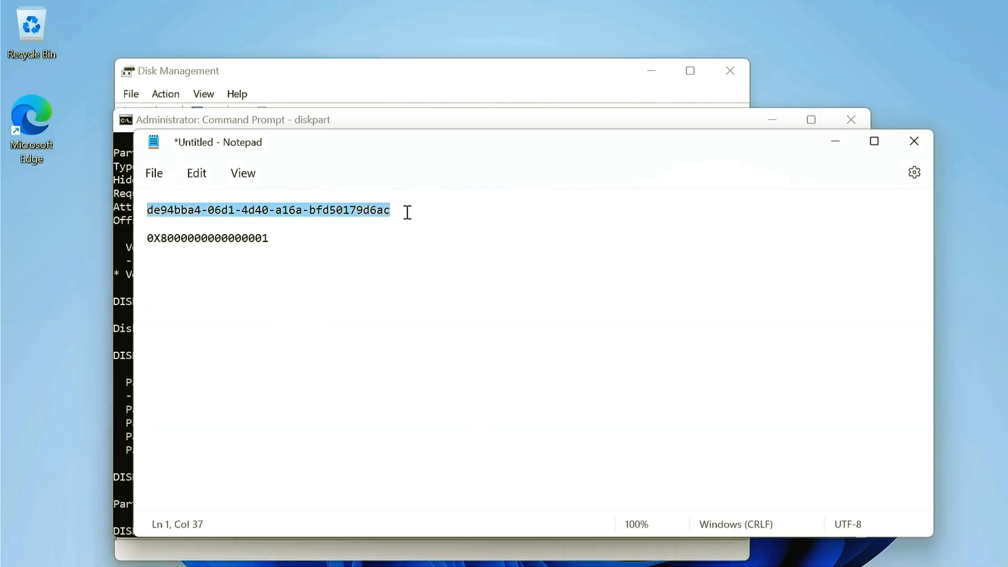
pyautogui.click(120, 353)
pyautogui.hotkey('ctrl', 'v')
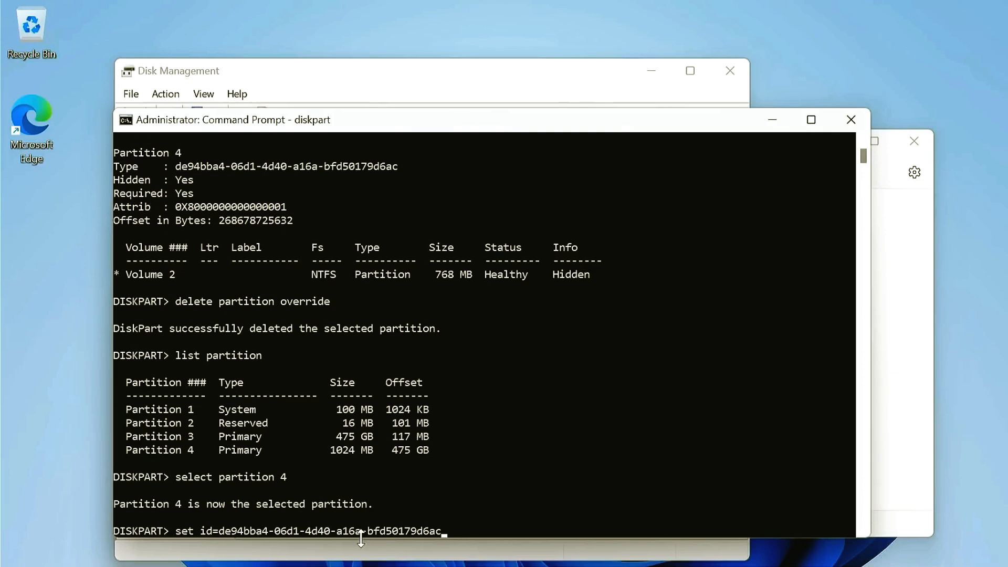
pyautogui.press('Return')
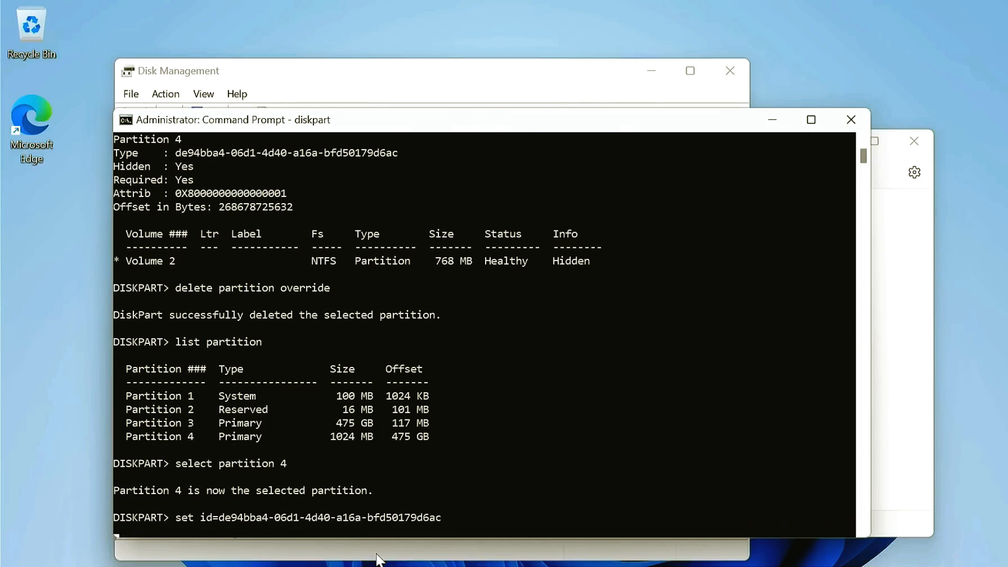
pyautogui.write('gpt')
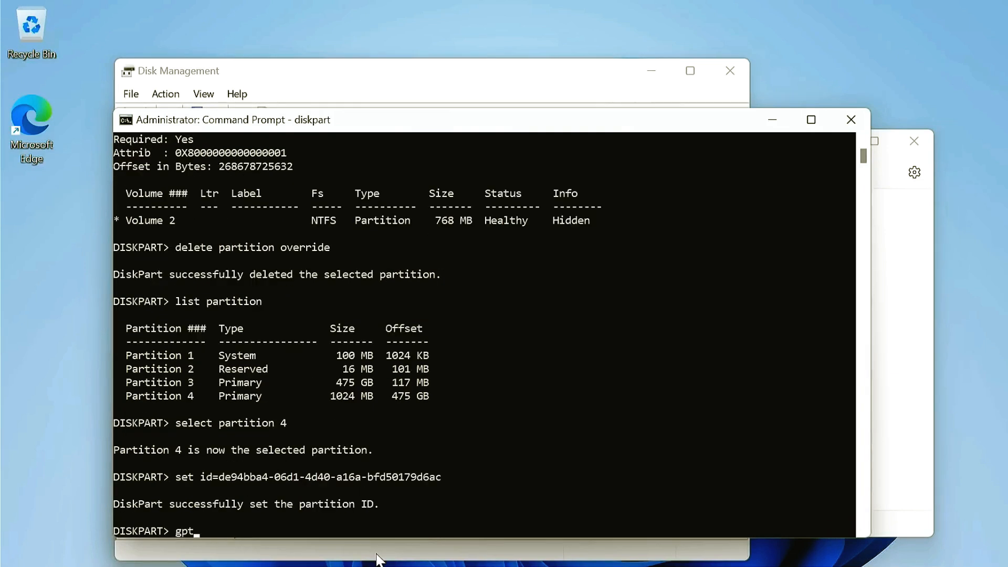
pyautogui.write(' attributes=')
pyautogui.click(469, 566)
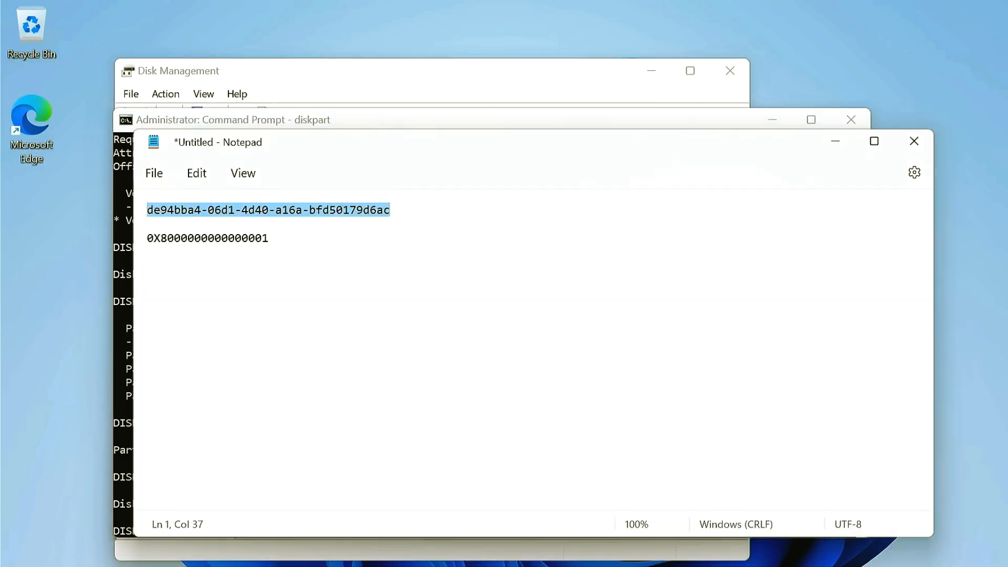
pyautogui.moveTo(147, 238); pyautogui.dragTo(289, 238)
pyautogui.hotkey('ctrl', 'c')
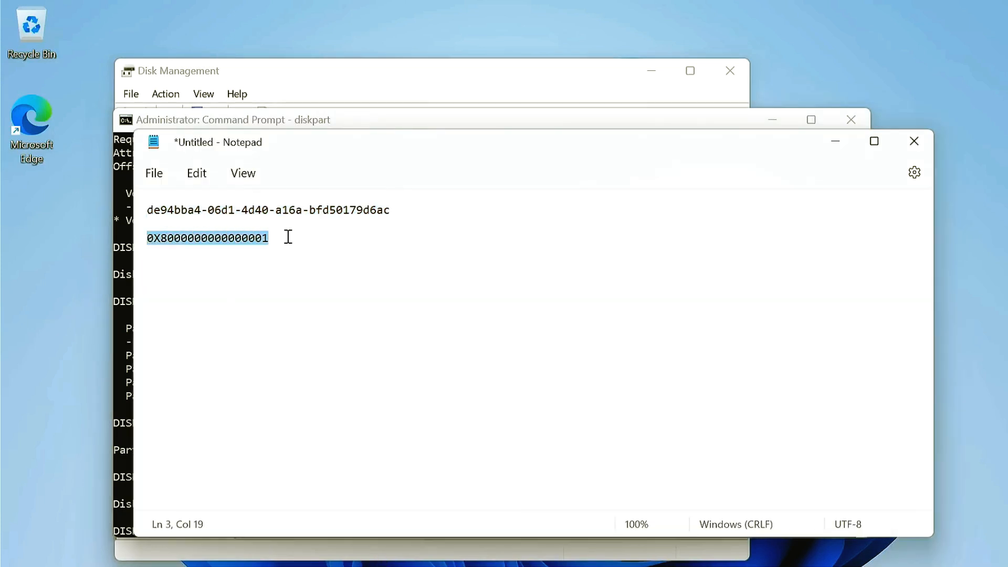
pyautogui.click(121, 348)
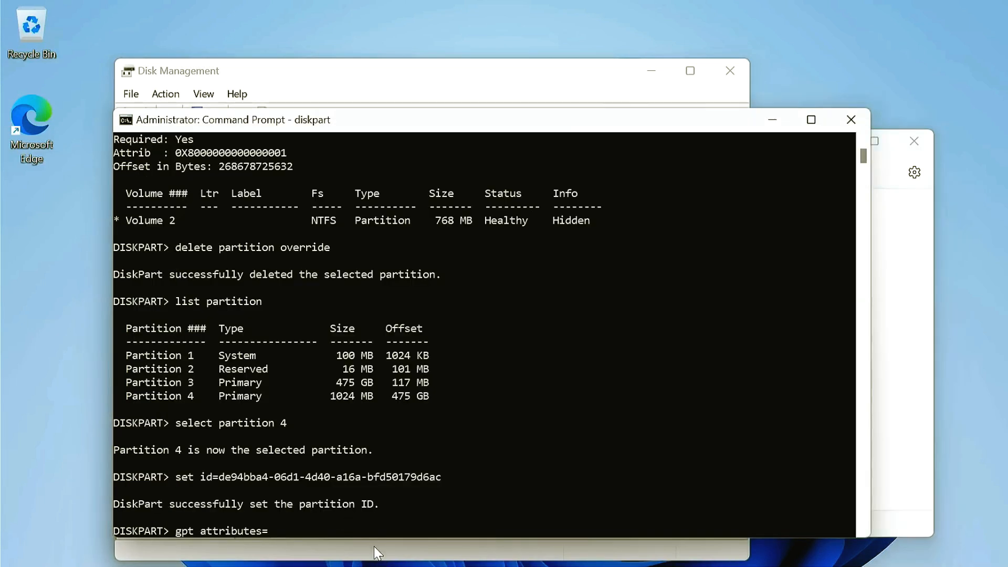
pyautogui.hotkey('ctrl', 'v')
pyautogui.press('Return')
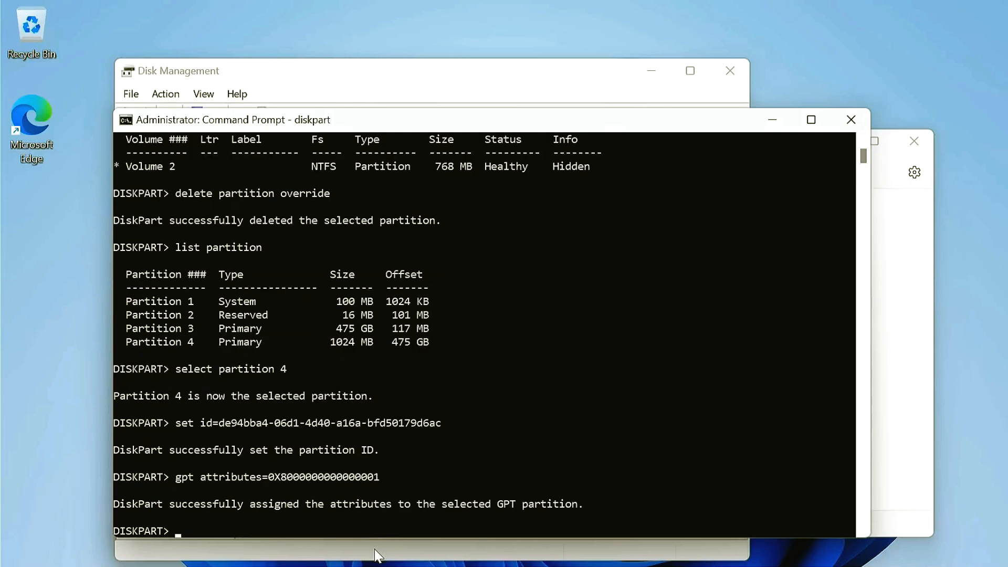
# Step: Check the new partition's status in Disk Management and whether its drive is listed under This PC in File Explorer
pyautogui.click(378, 555)
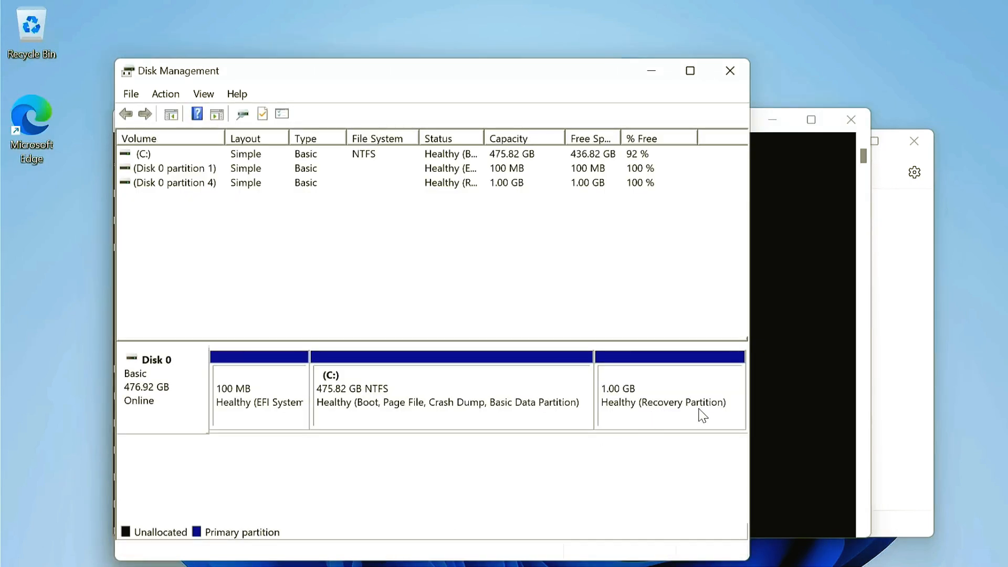
pyautogui.click(578, 566)
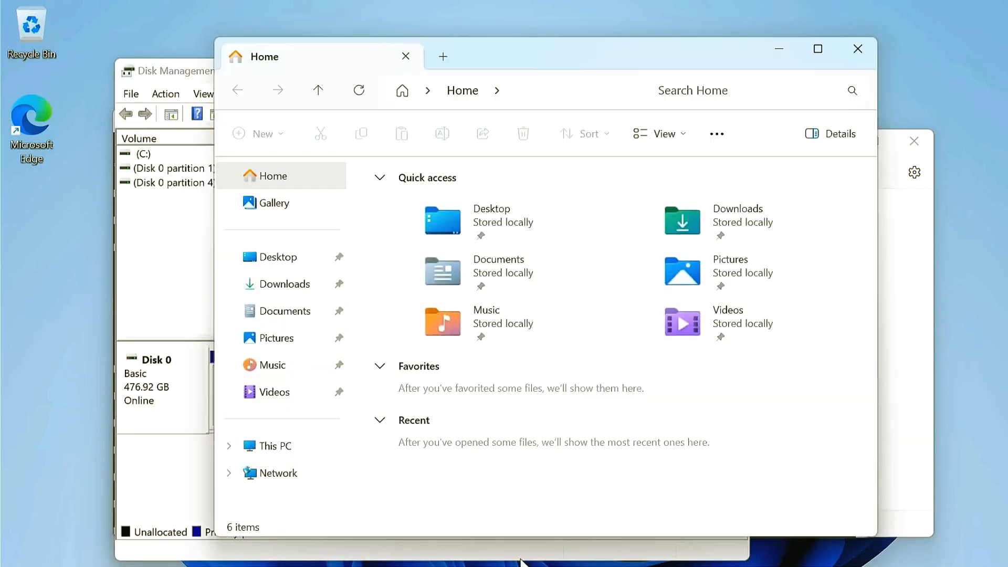
pyautogui.click(308, 455)
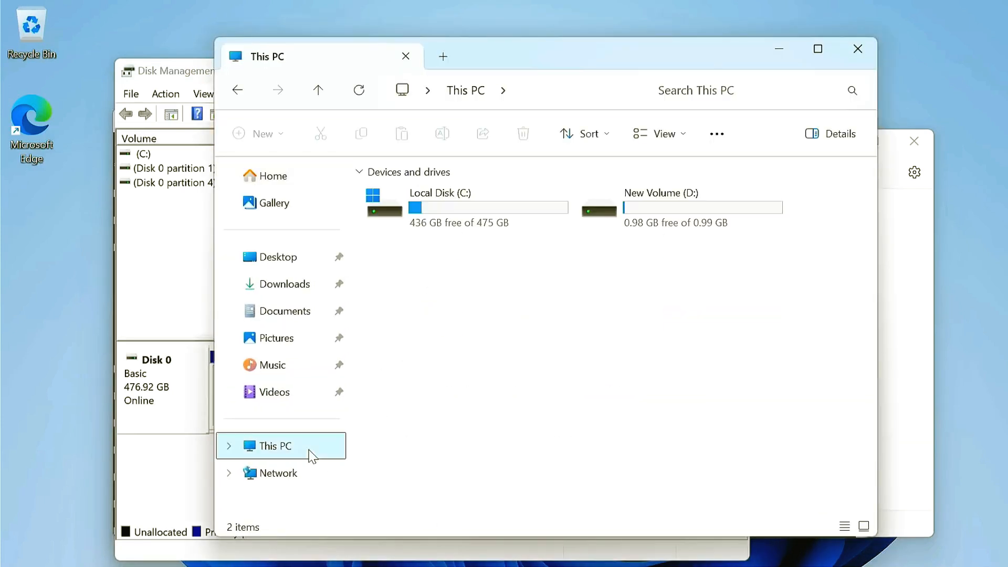
pyautogui.click(652, 221)
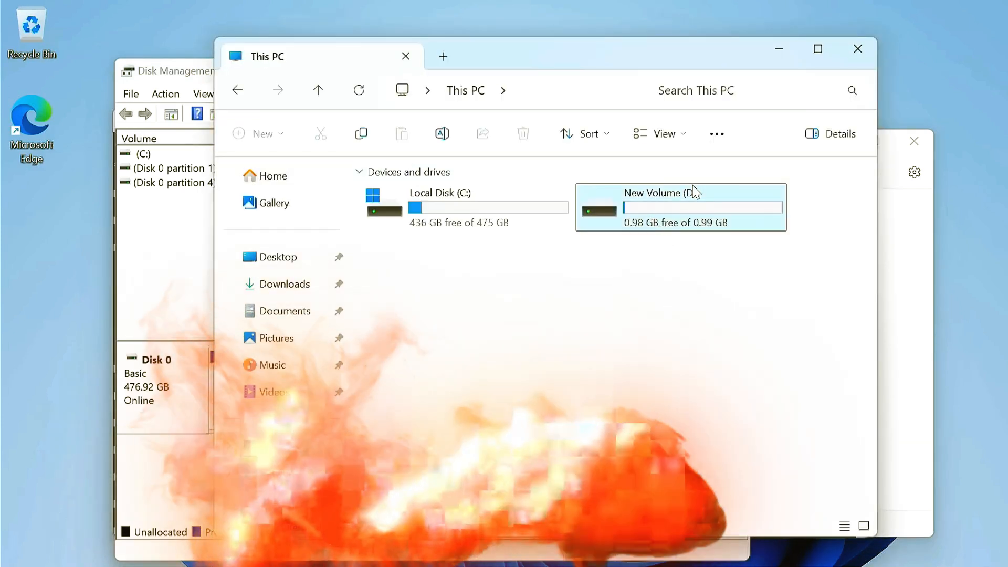
pyautogui.click(779, 55)
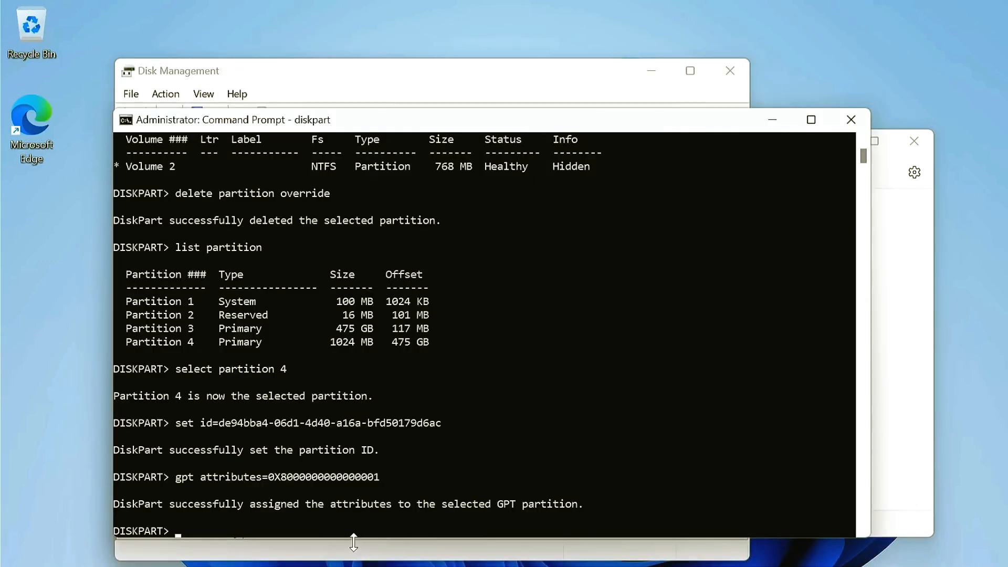
# Step: Return to DiskPart in Command Prompt, list the volumes and select volume D
pyautogui.write('list volume')
pyautogui.press('Return')
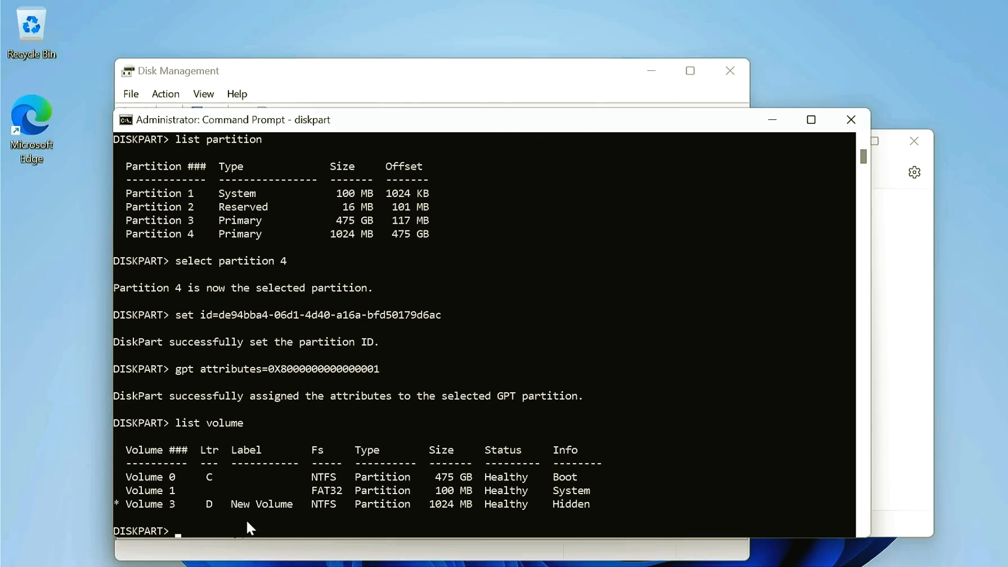
pyautogui.moveTo(201, 499); pyautogui.dragTo(221, 509)
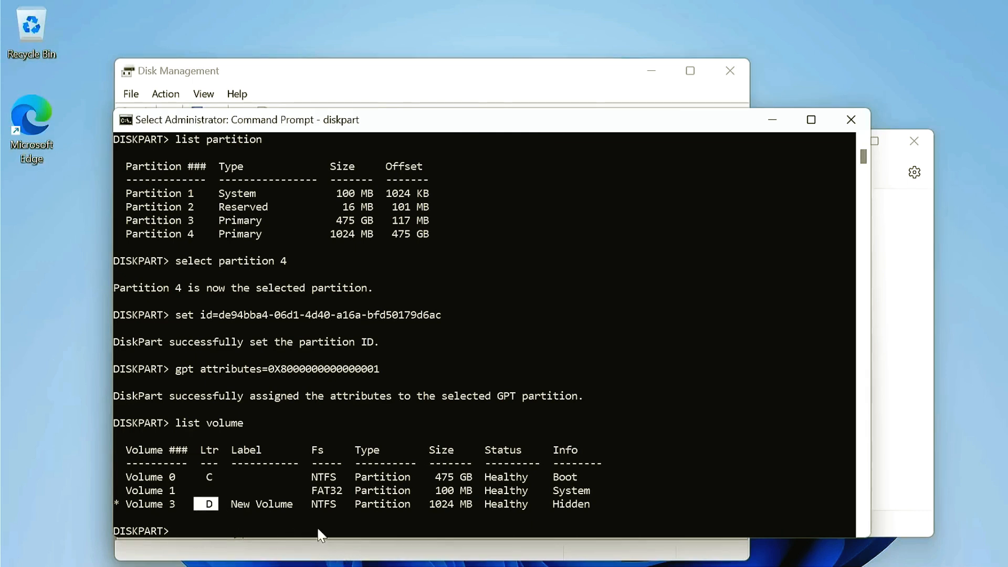
pyautogui.write('select vol')
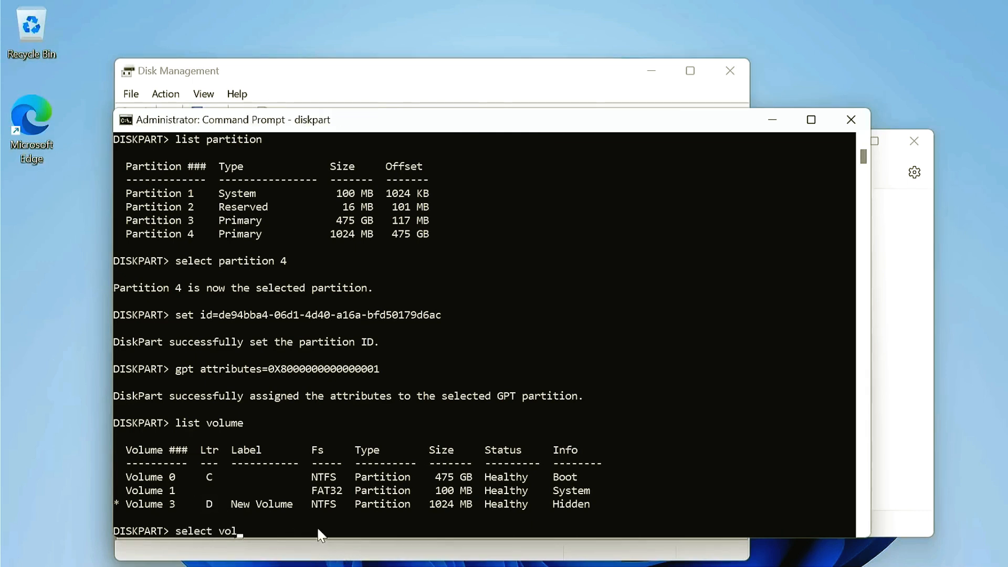
pyautogui.write('ume D')
pyautogui.press('Return')
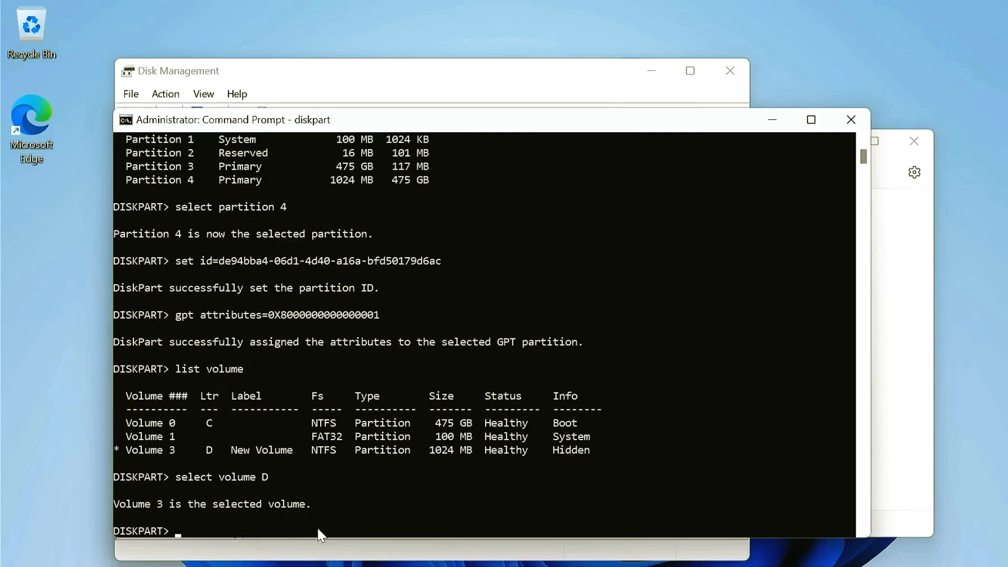
# Step: Remove drive letter D from the selected volume with remove letter=D
pyautogui.write('remove letter=')
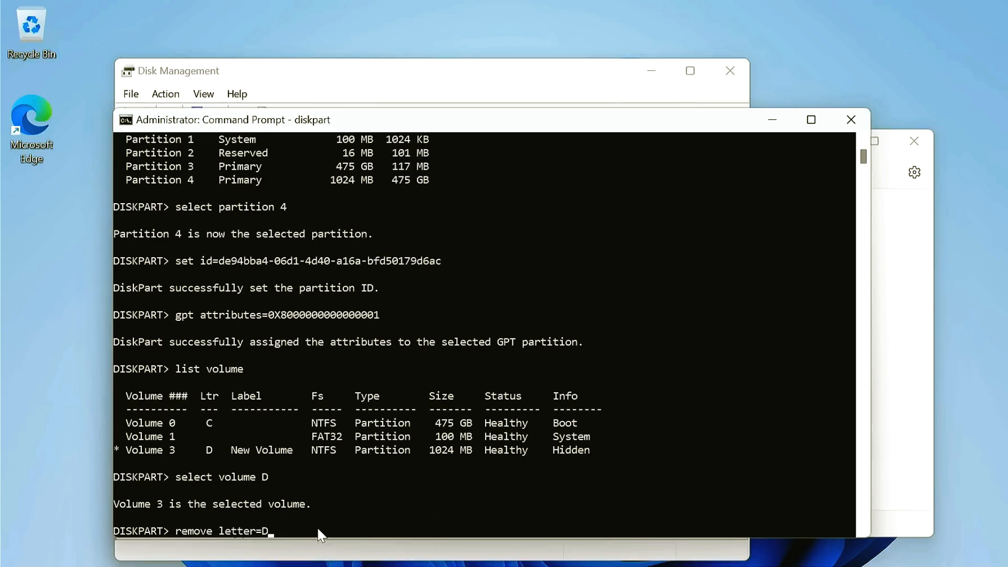
pyautogui.write('D')
pyautogui.press('Return')
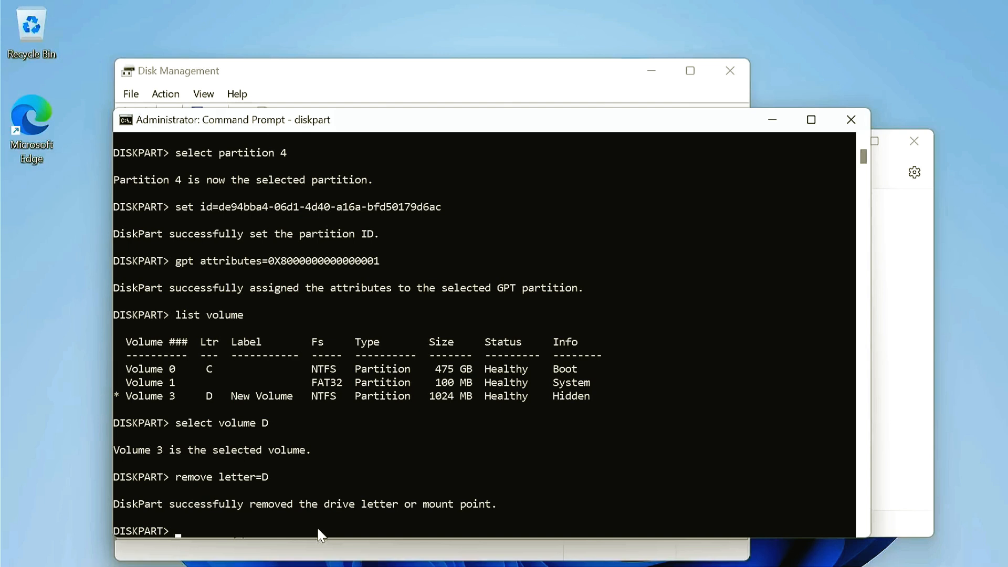
# Step: Exit DiskPart, enable the Windows recovery environment with reagentc /enable and close Command Prompt
pyautogui.write('exit')
pyautogui.press('Return')
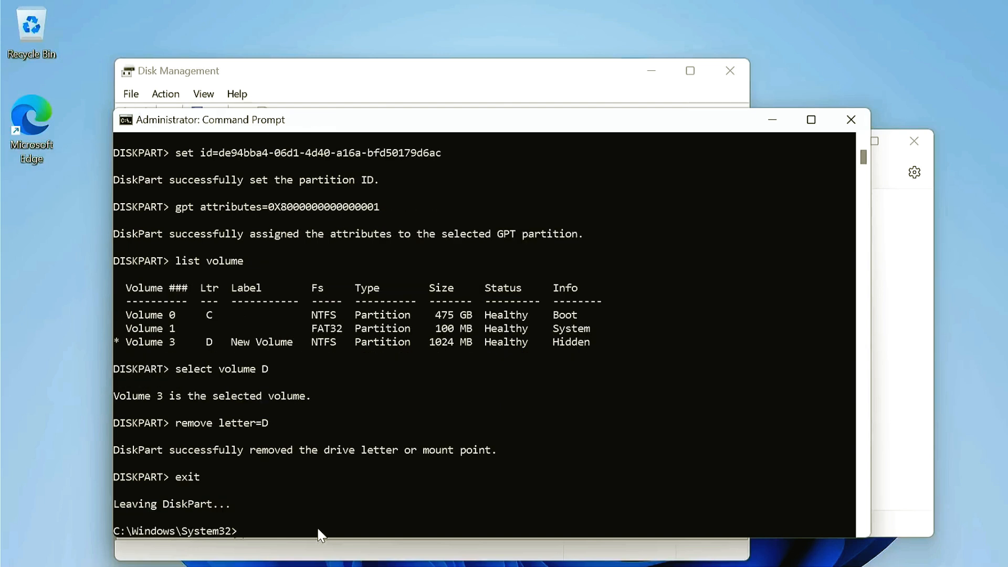
pyautogui.write('reagentc /enable')
pyautogui.press('Return')
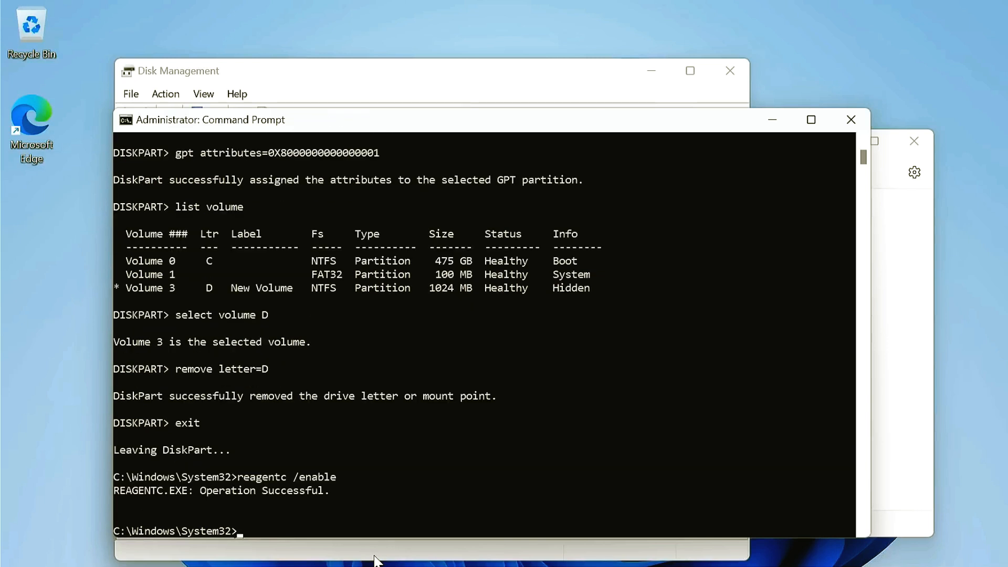
pyautogui.click(852, 120)
pyautogui.click(450, 396)
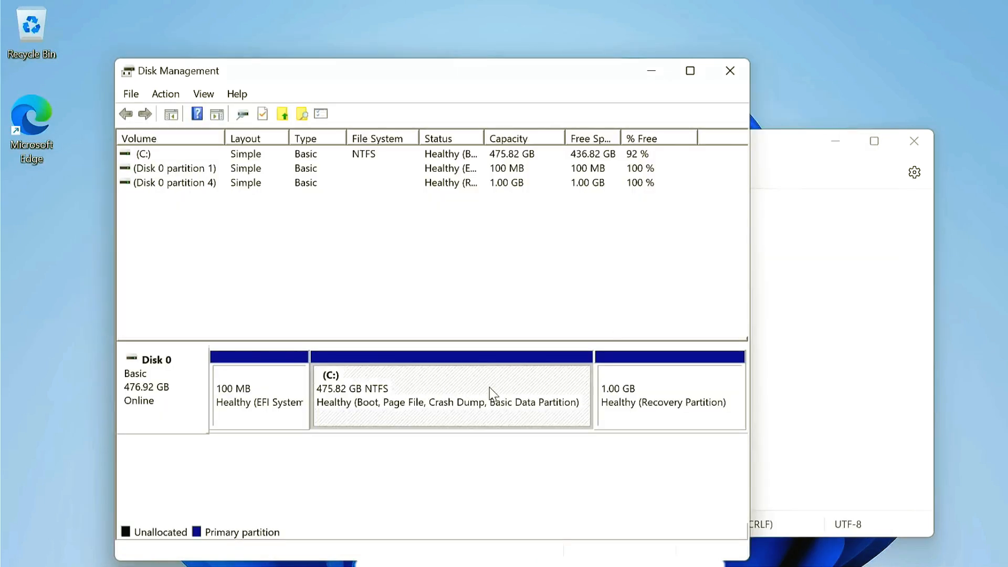